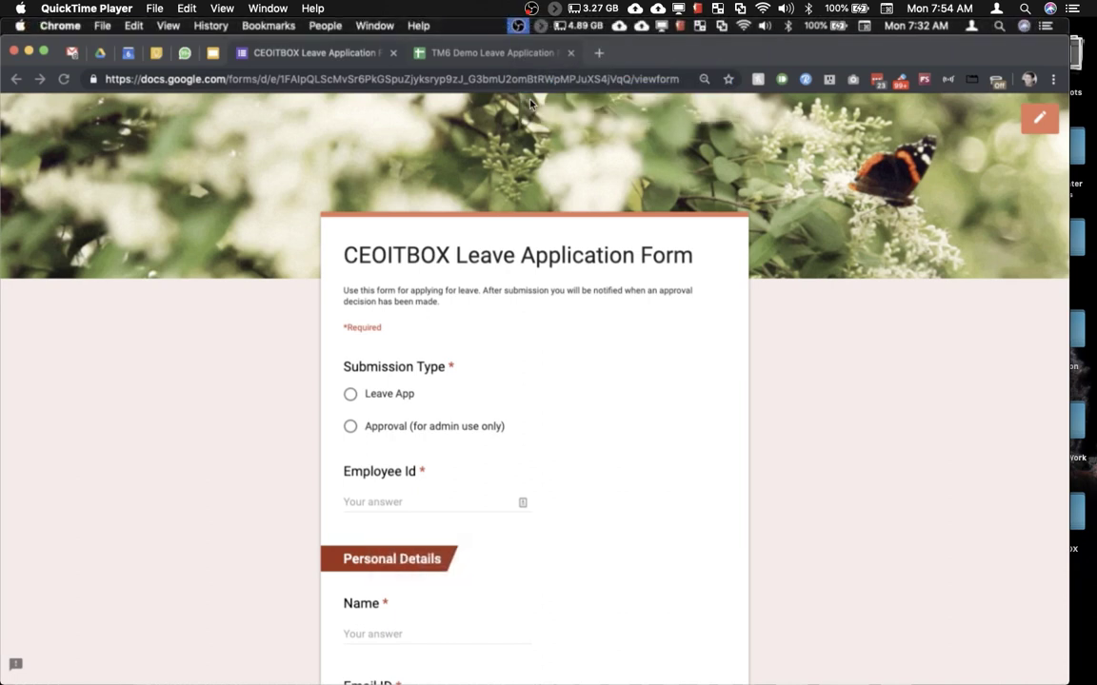
Step: Look through the leave application form's questions
key("ctrl+super+f")
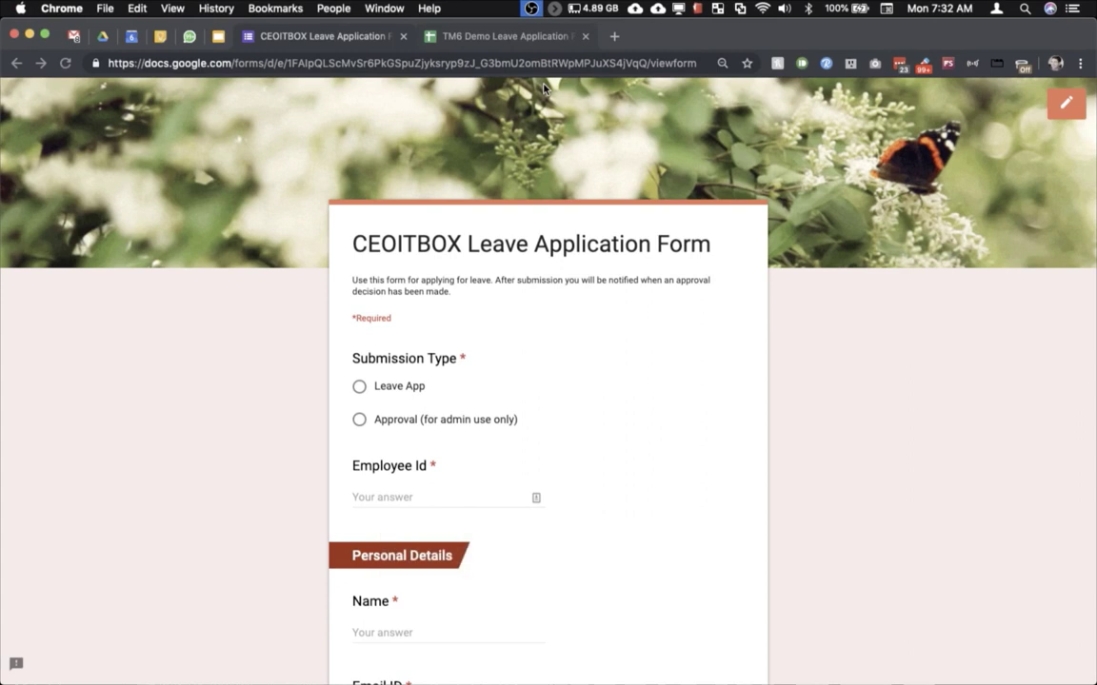
mouse_move(532, 590)
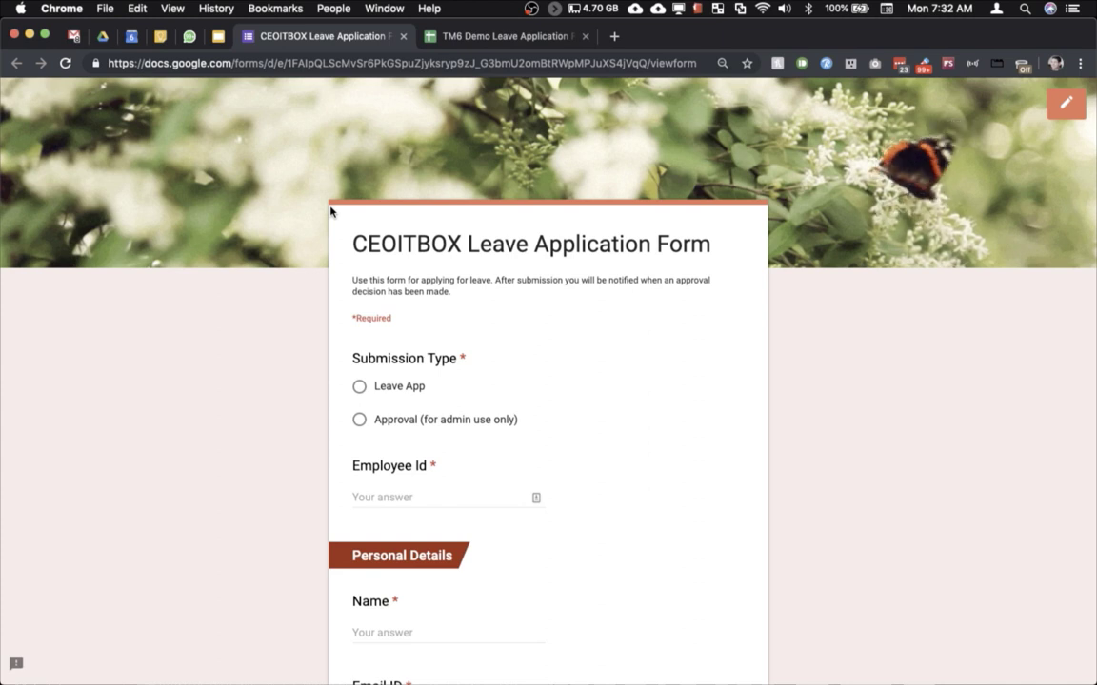
scroll(253, 311, "down", 10)
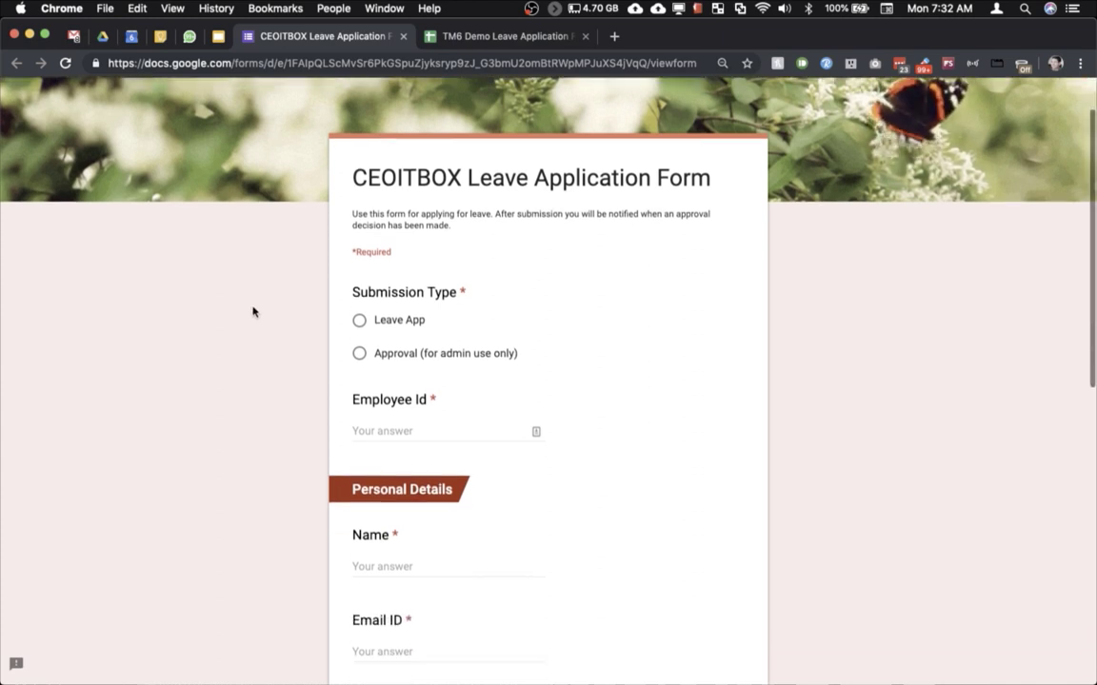
scroll(253, 311, "down", 2)
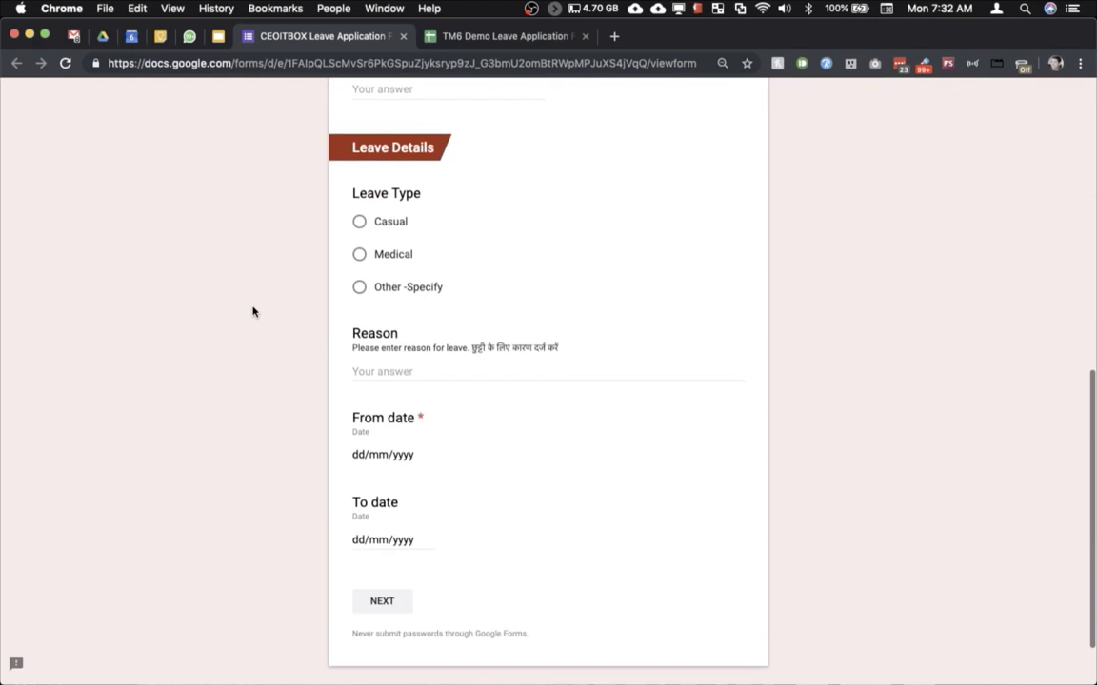
scroll(253, 311, "up", 6)
scroll(253, 311, "up", 3)
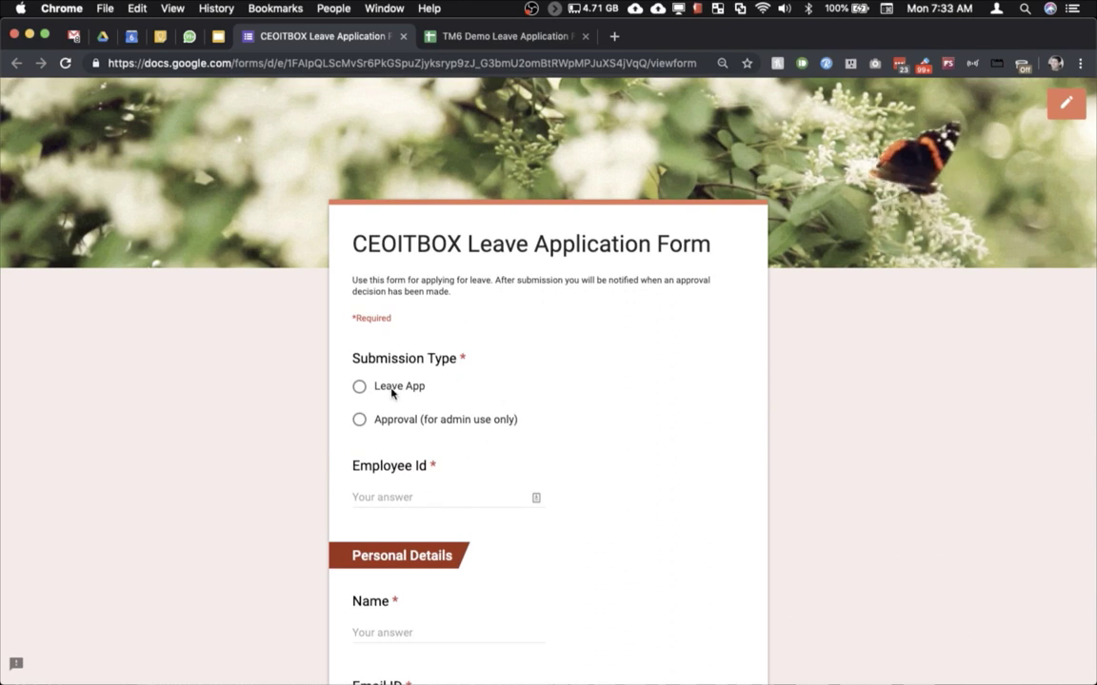
scroll(391, 392, "down", 6)
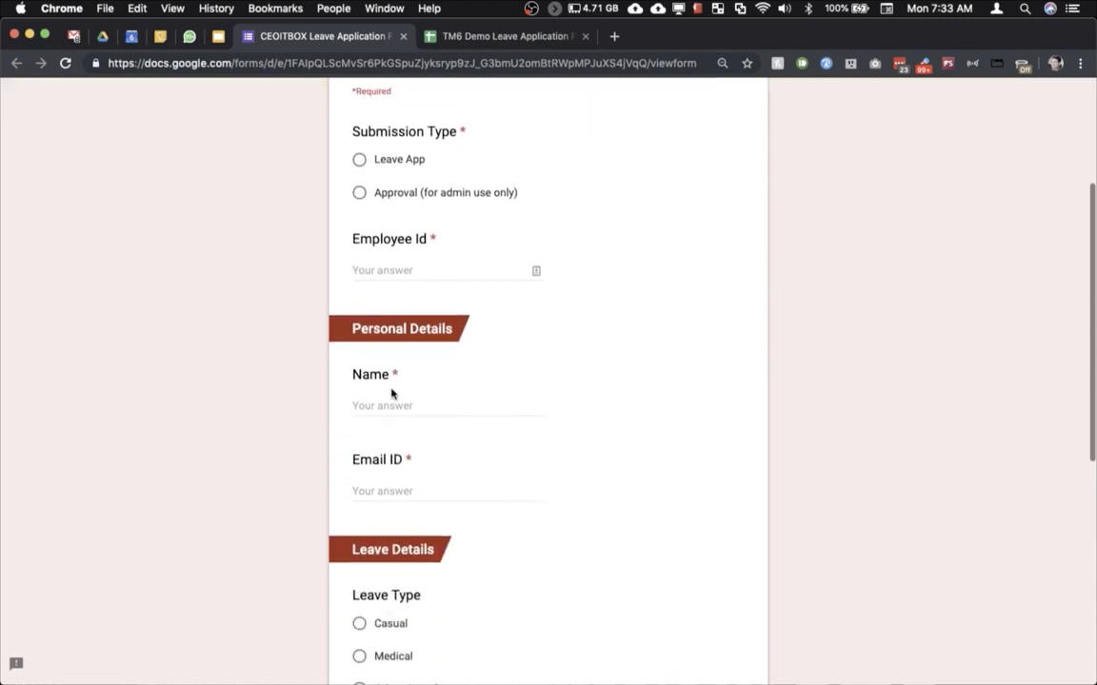
scroll(392, 392, "down", 2)
scroll(394, 390, "up", 8)
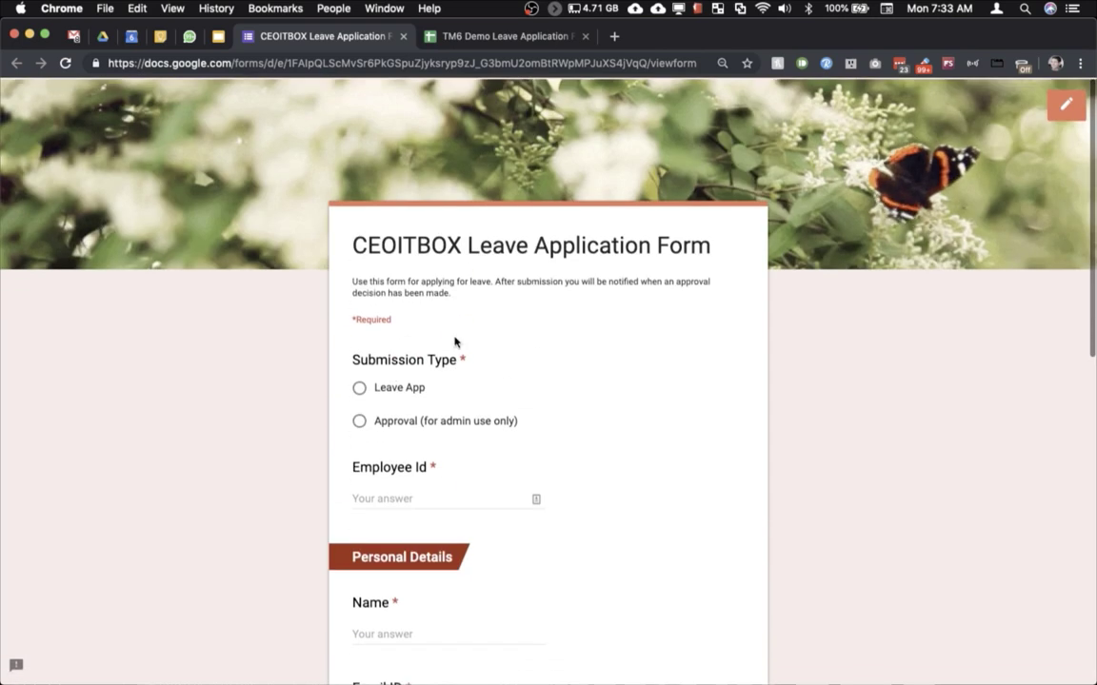
Step: Open TM6 Demo Leave Application Form in the editor and scroll to Section 2, Approval Decision
left_click(1065, 103)
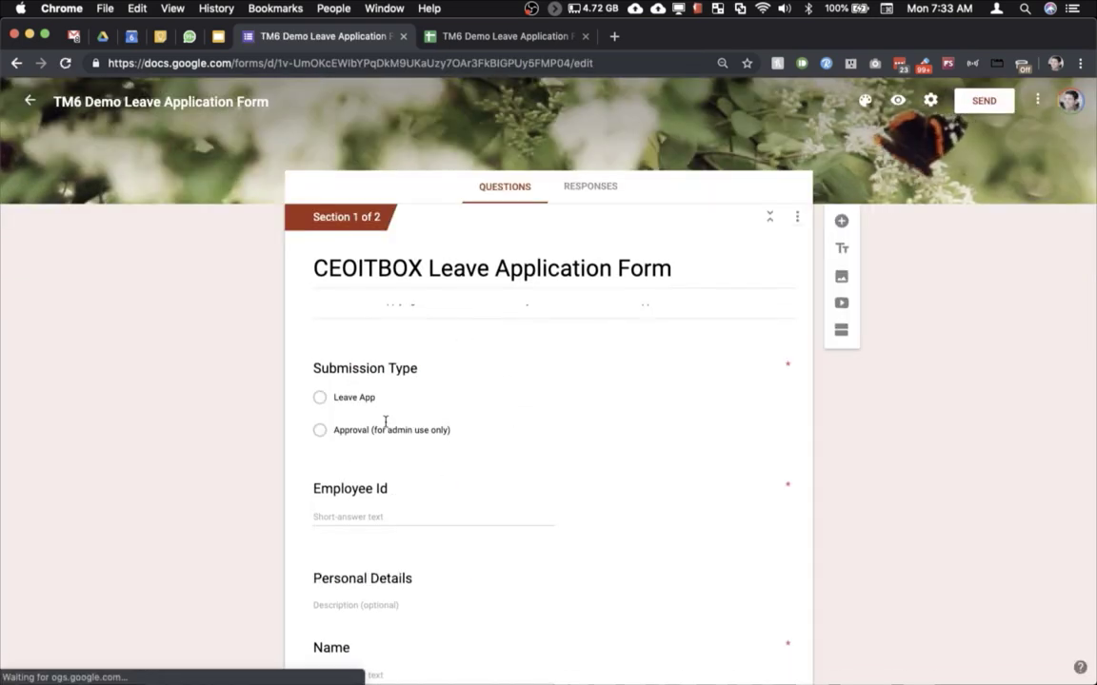
scroll(381, 436, "down", 6)
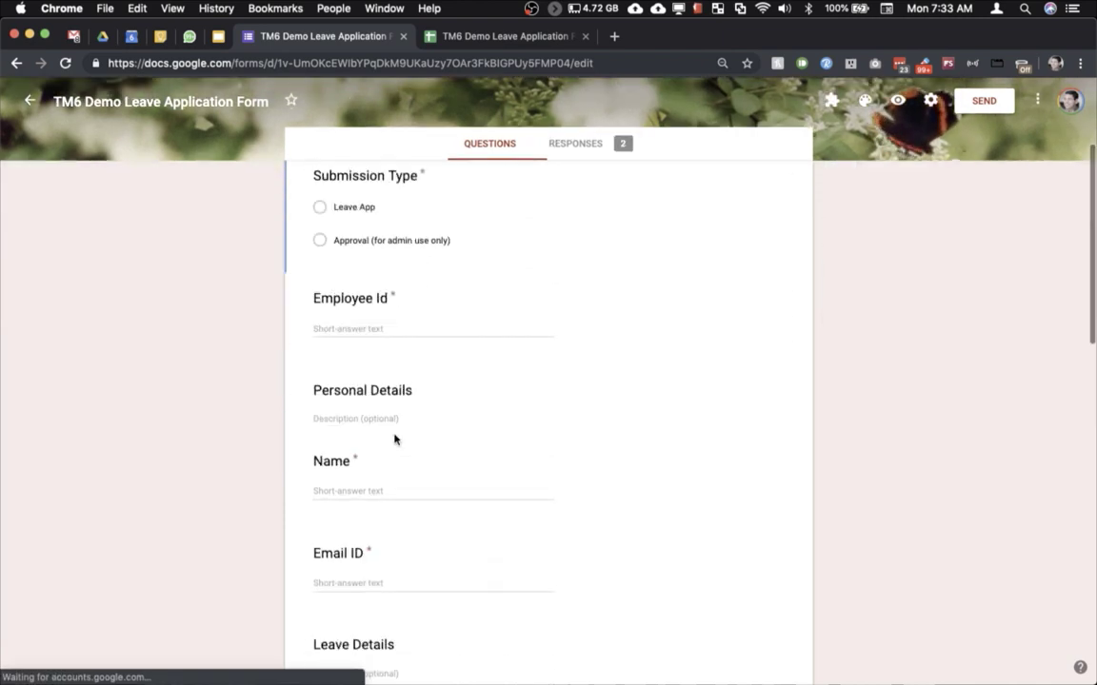
scroll(394, 438, "down", 10)
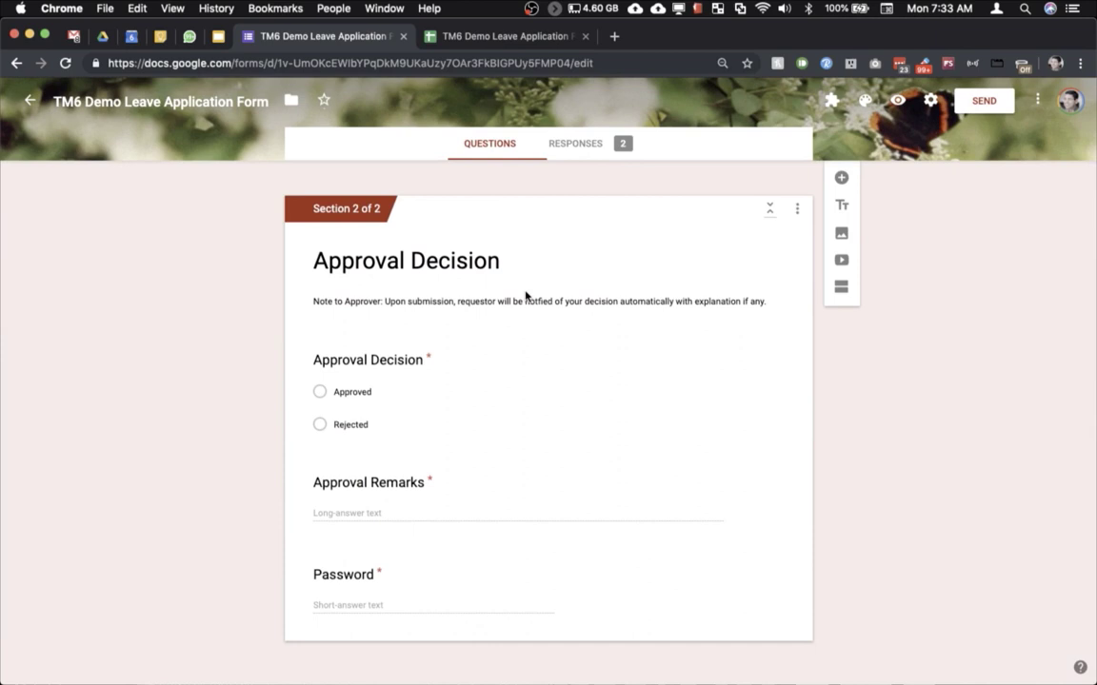
Step: On the responses sheet, launch formMule's Setup > Choose source data and set merge type
left_click(474, 38)
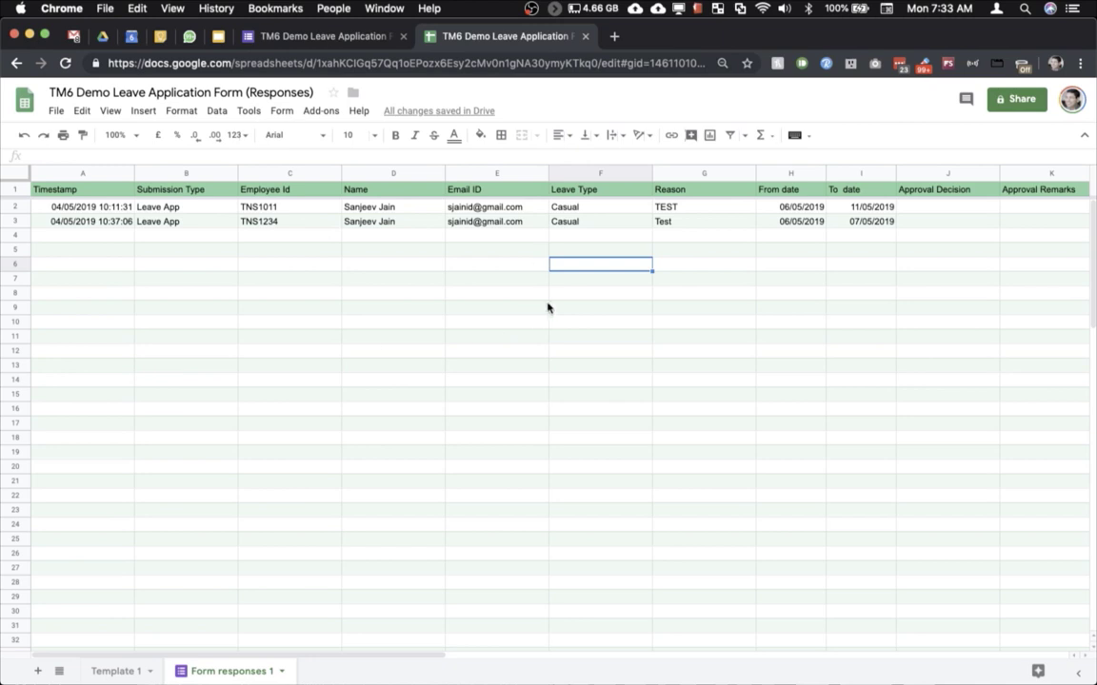
left_click(315, 116)
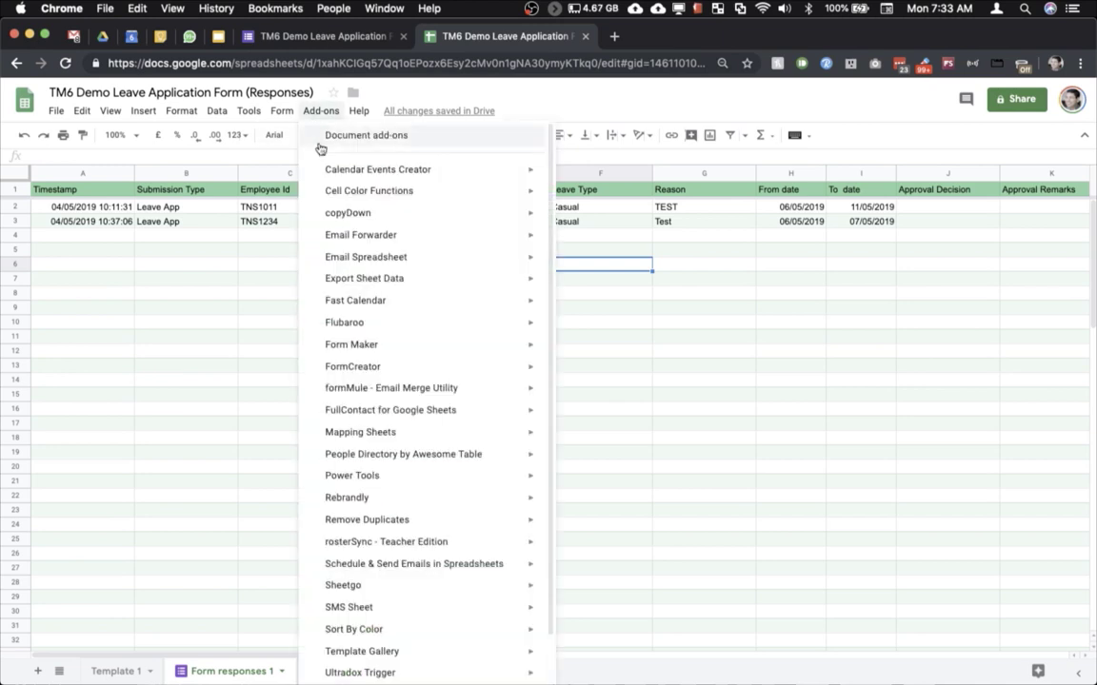
mouse_move(431, 388)
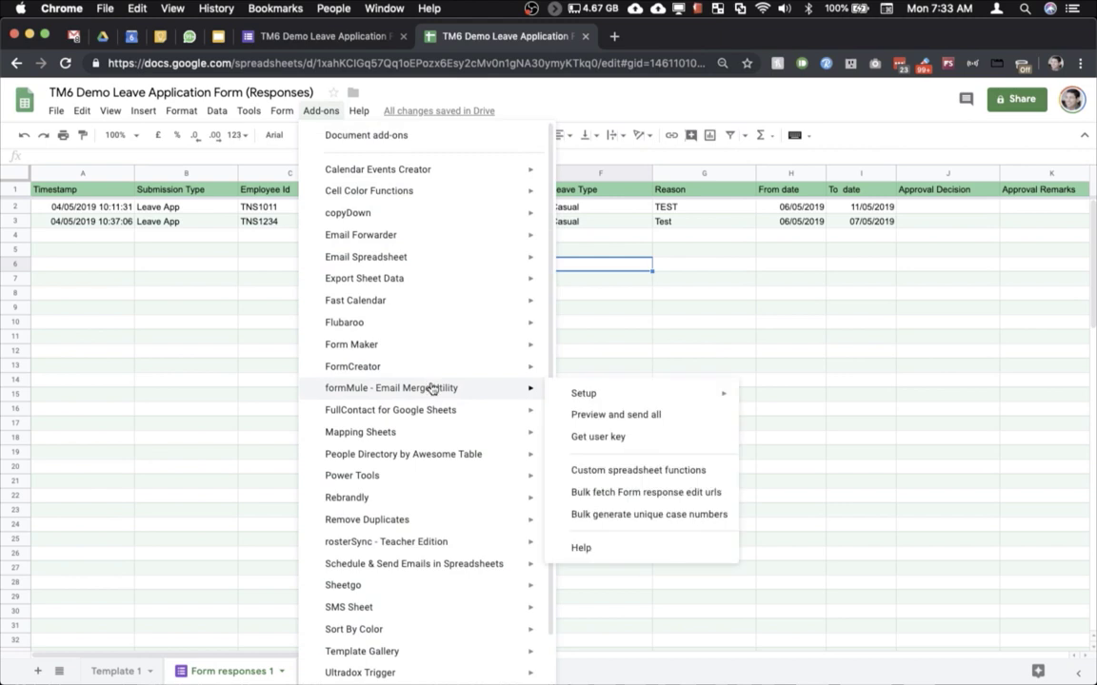
mouse_move(589, 393)
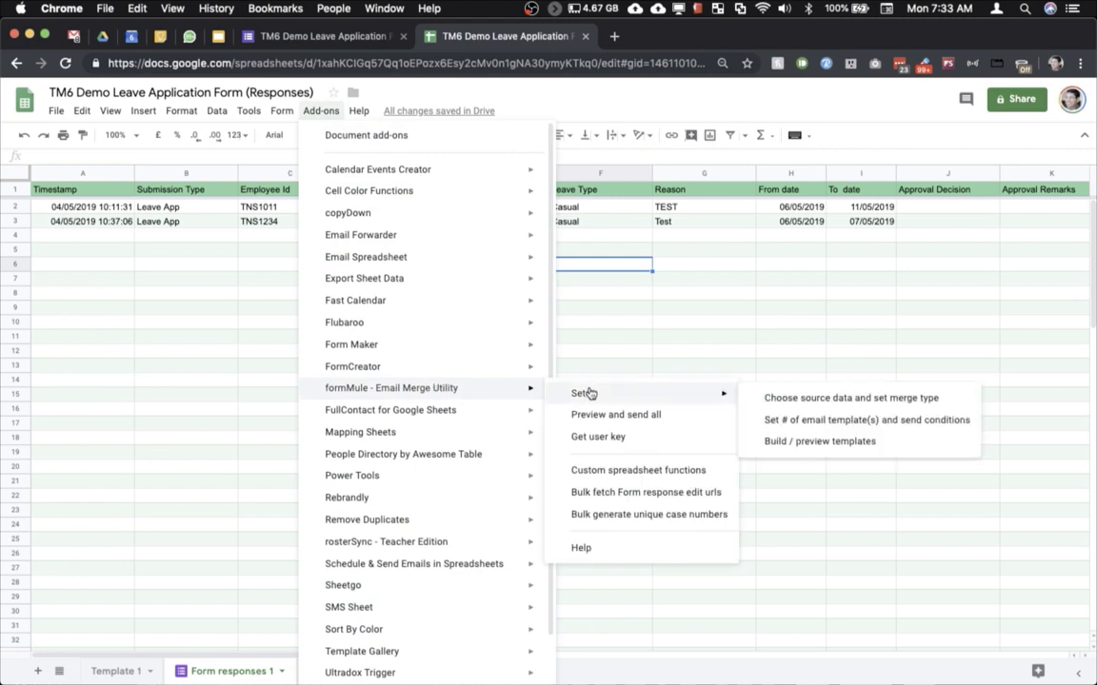
left_click(774, 408)
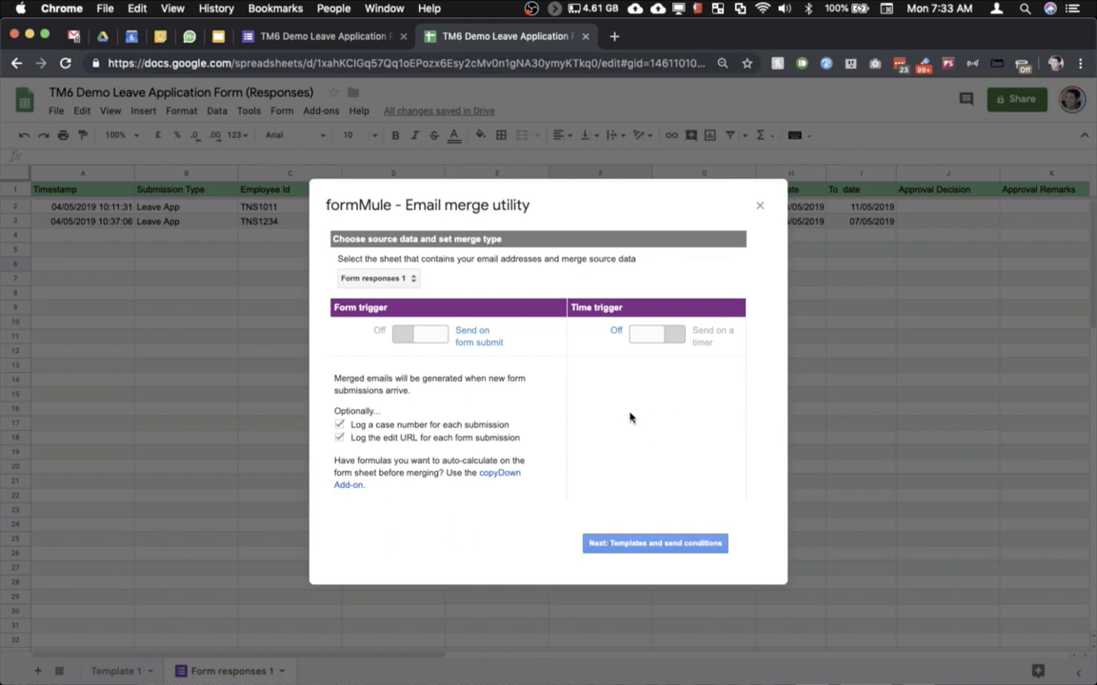
Step: Keep the three templates' send conditions, including Template 3 on Approval Decision NOT NULL, and save them
left_click(600, 545)
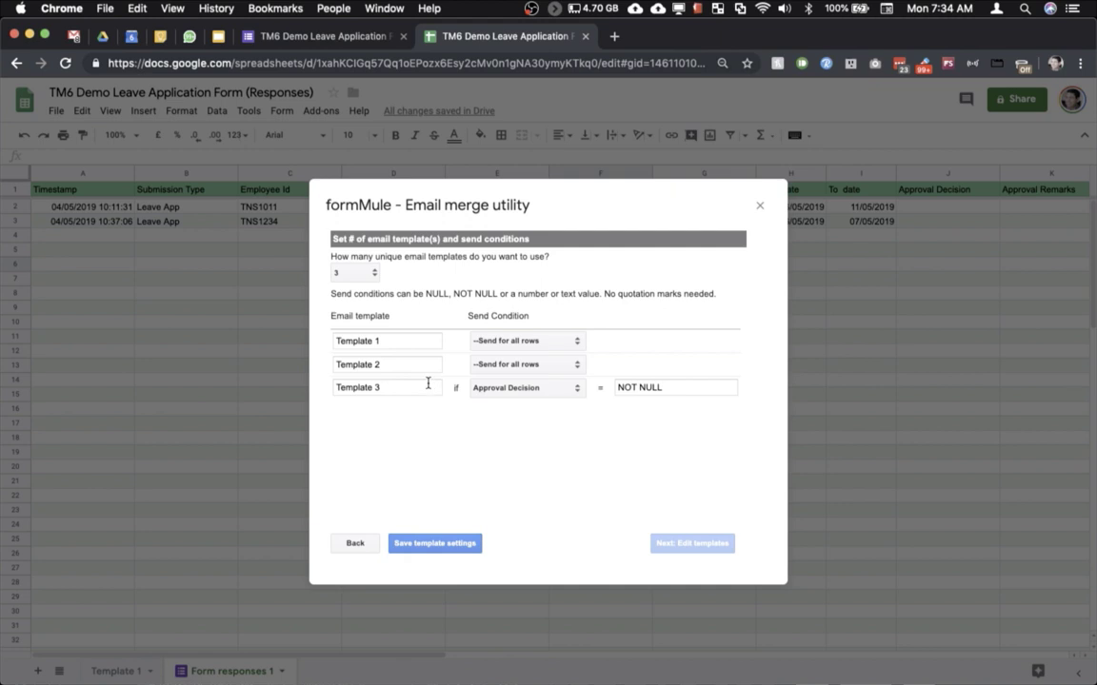
left_click(415, 544)
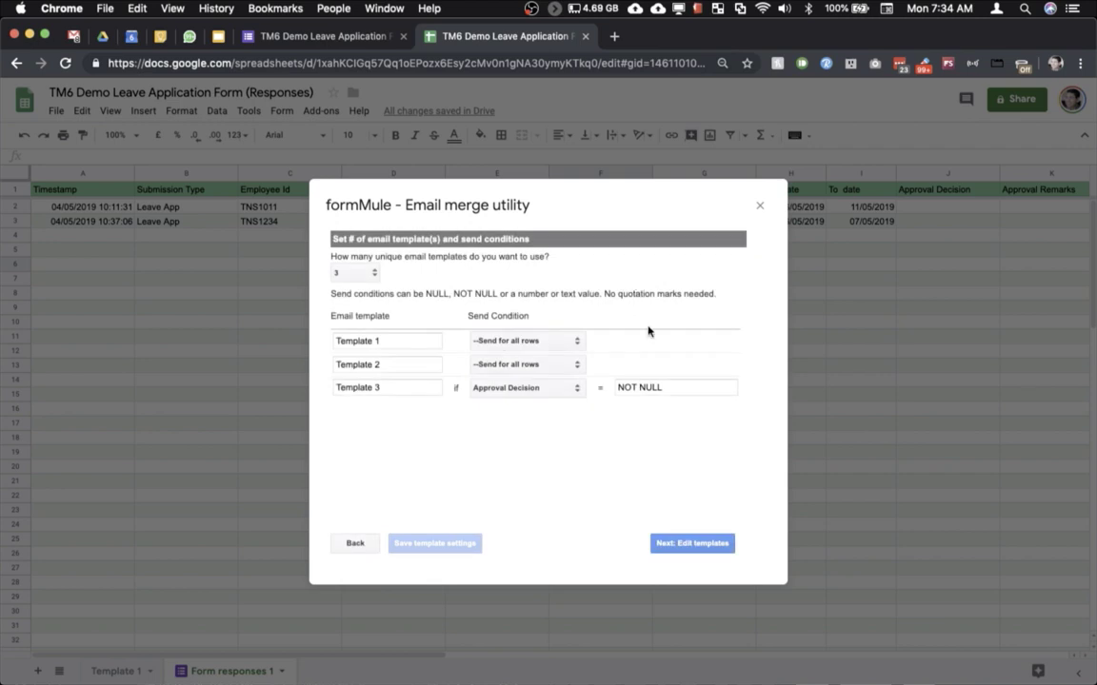
left_click(680, 544)
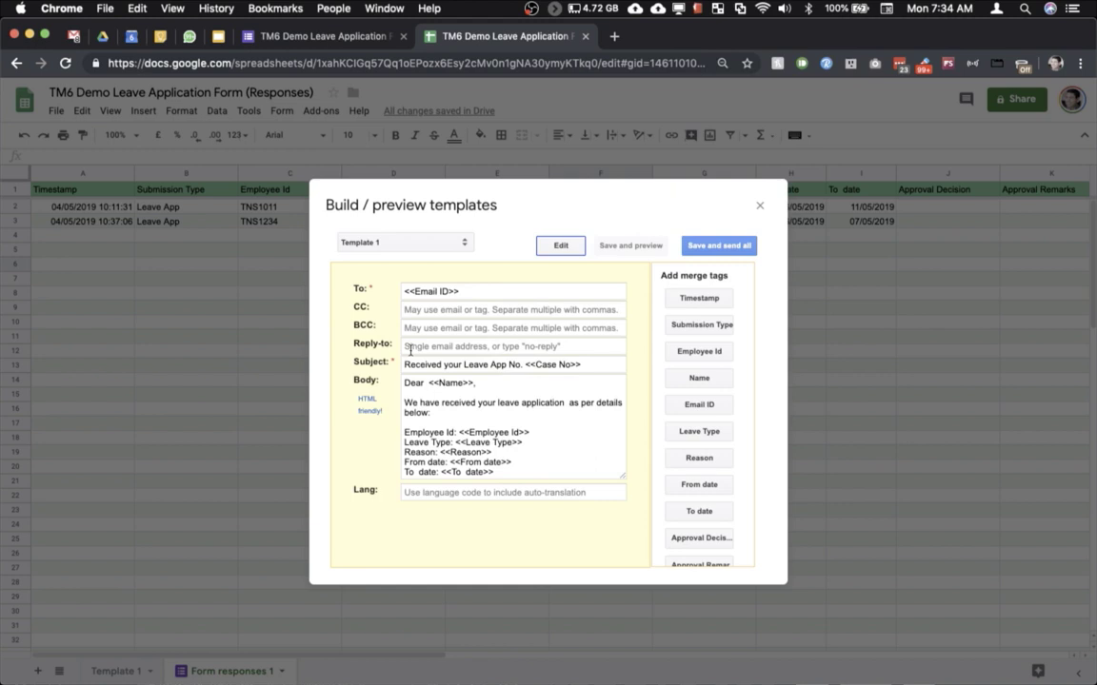
Step: Read through Template 1's receipt email body
scroll(505, 417, "down", 2)
scroll(505, 417, "up", 2)
scroll(523, 430, "down", 2)
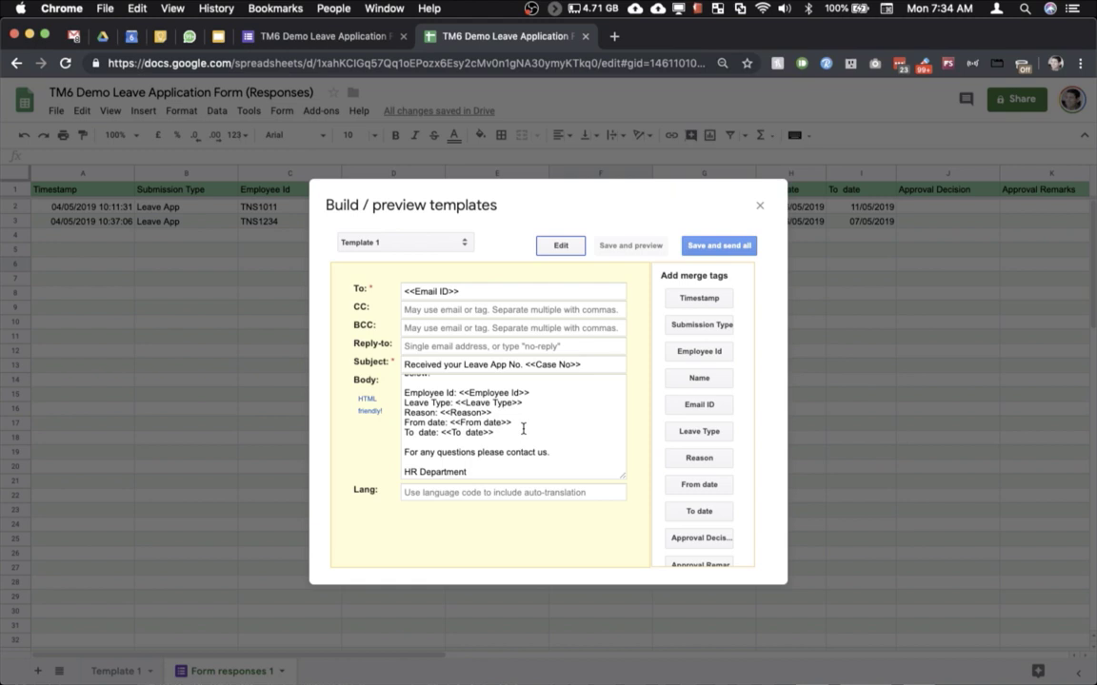
Step: Switch to Template 2 and review its approval-request email
left_click(470, 245)
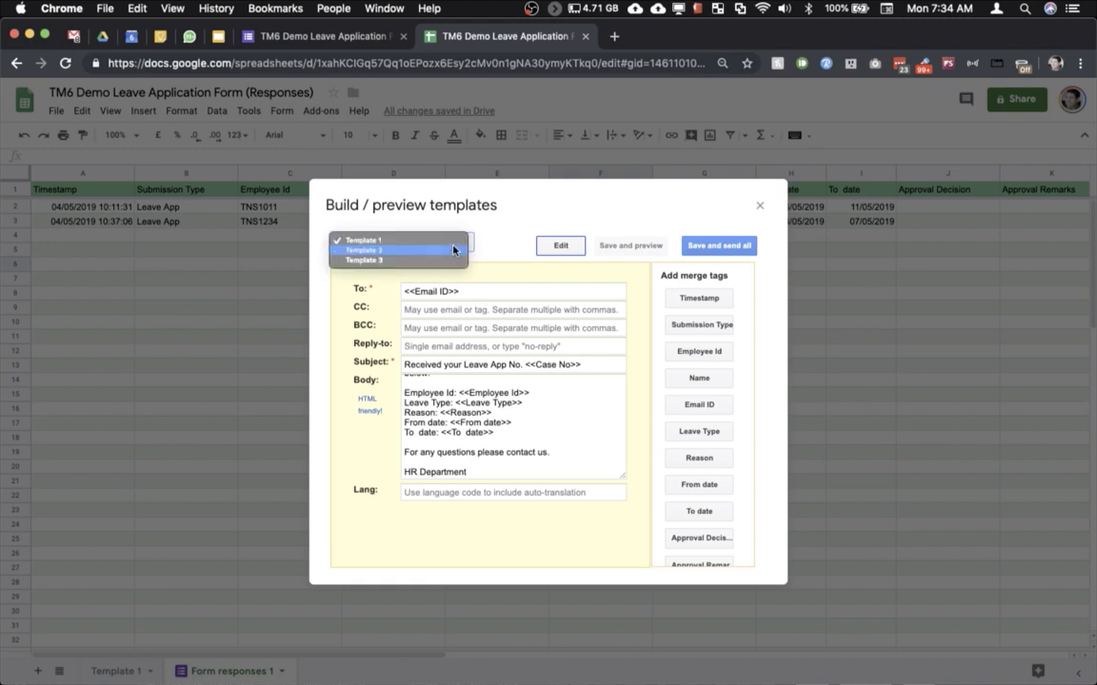
left_click(455, 246)
key("Down")
scroll(496, 384, "down", 2)
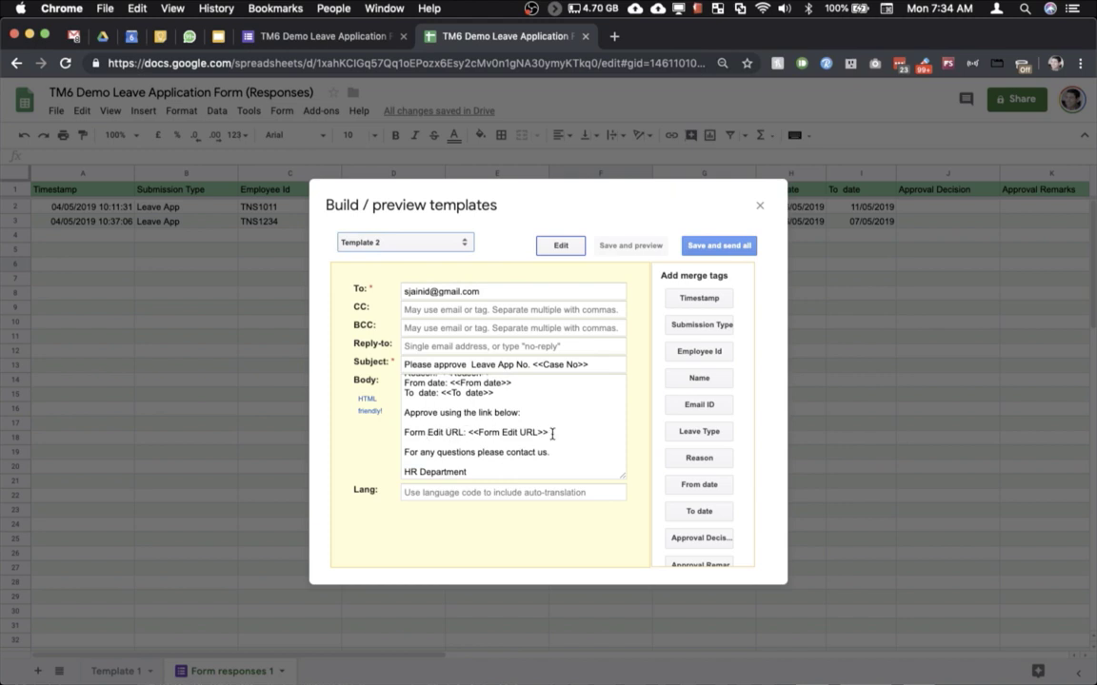
scroll(552, 434, "up", 3)
Step: Switch to Template 3, the 'Decision for your Leave App No. <<Case No>>' email
left_click(444, 244)
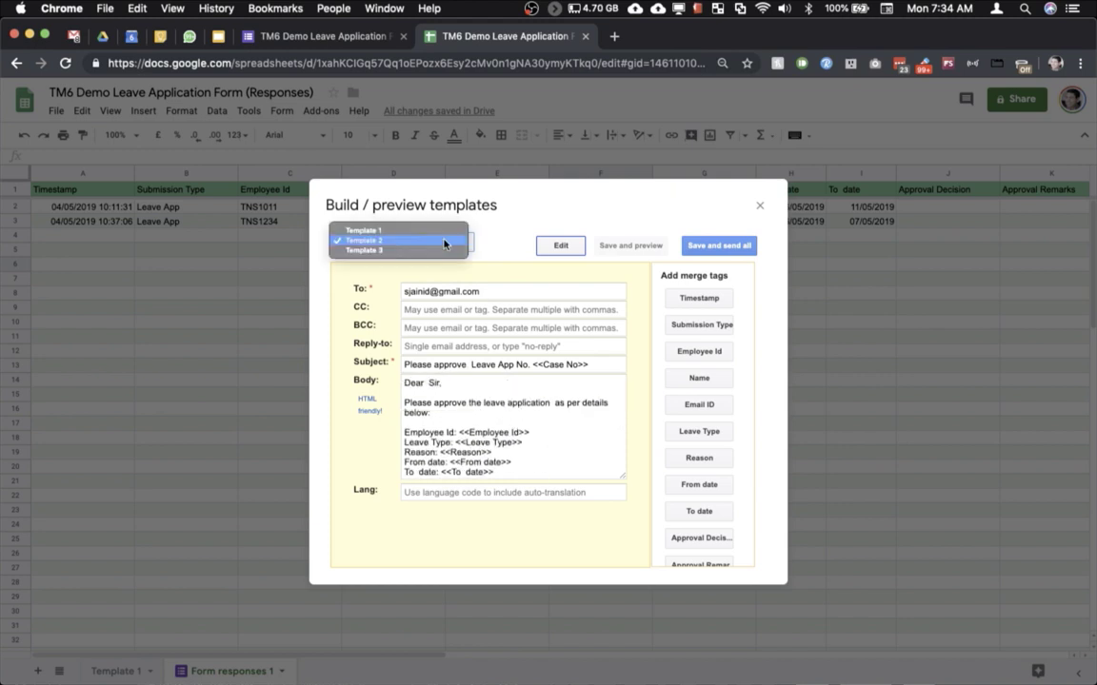
left_click(437, 252)
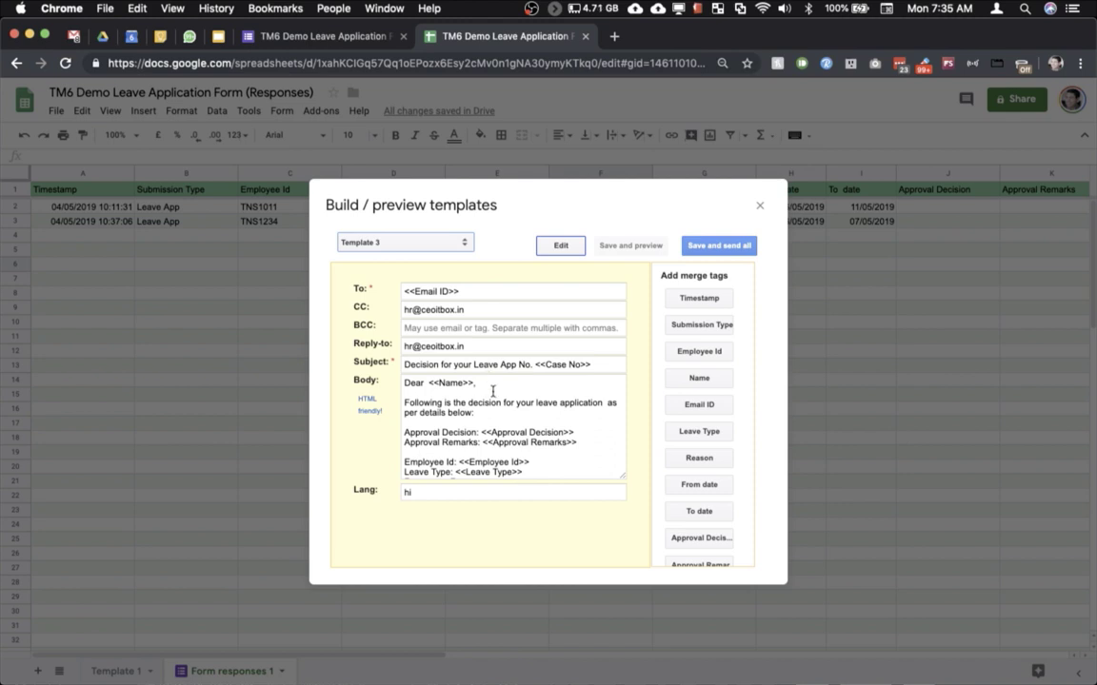
scroll(493, 392, "down", 5)
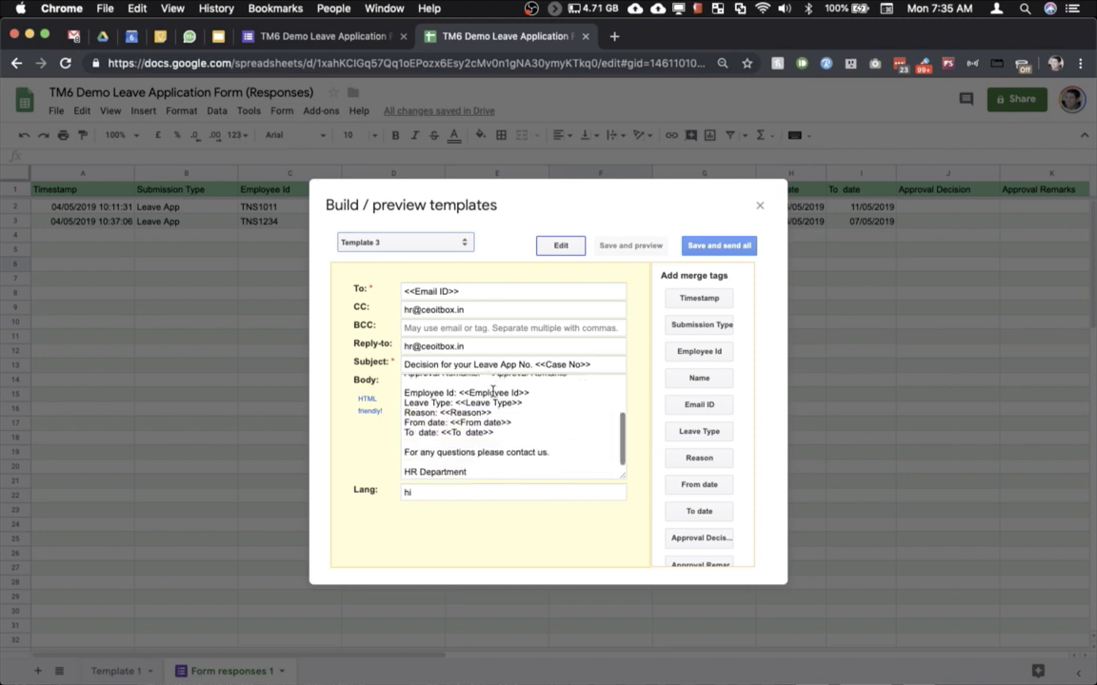
scroll(493, 391, "up", 5)
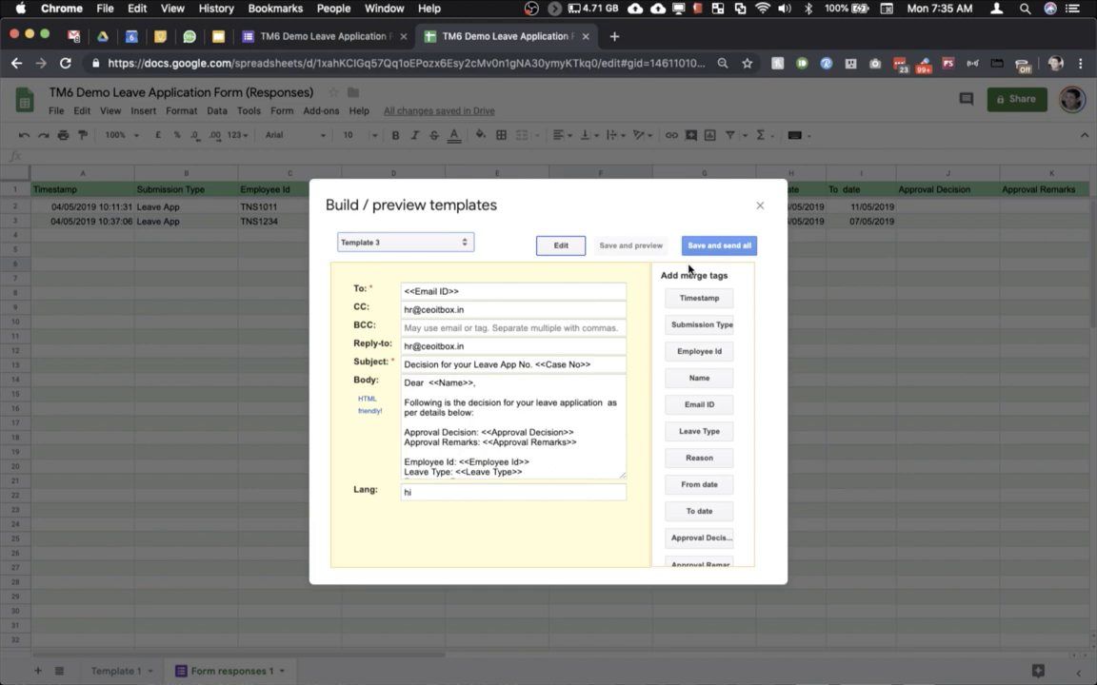
Step: Preview the 4 pending emails for rows 2 and 3, then start sending them all
left_click(720, 248)
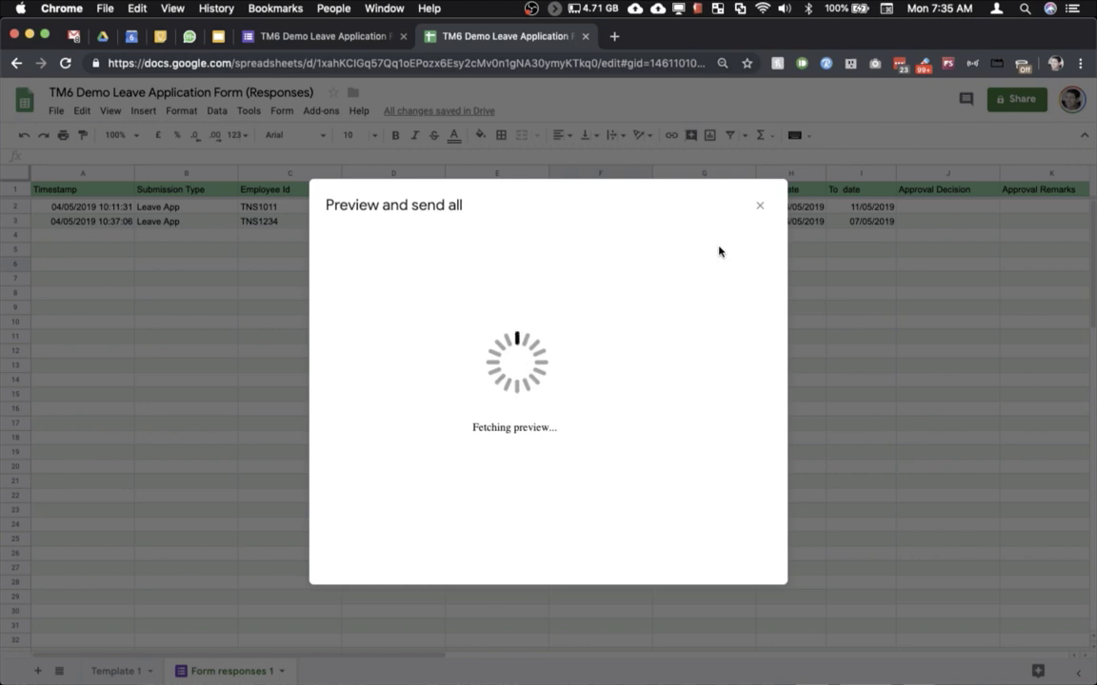
scroll(519, 326, "down", 10)
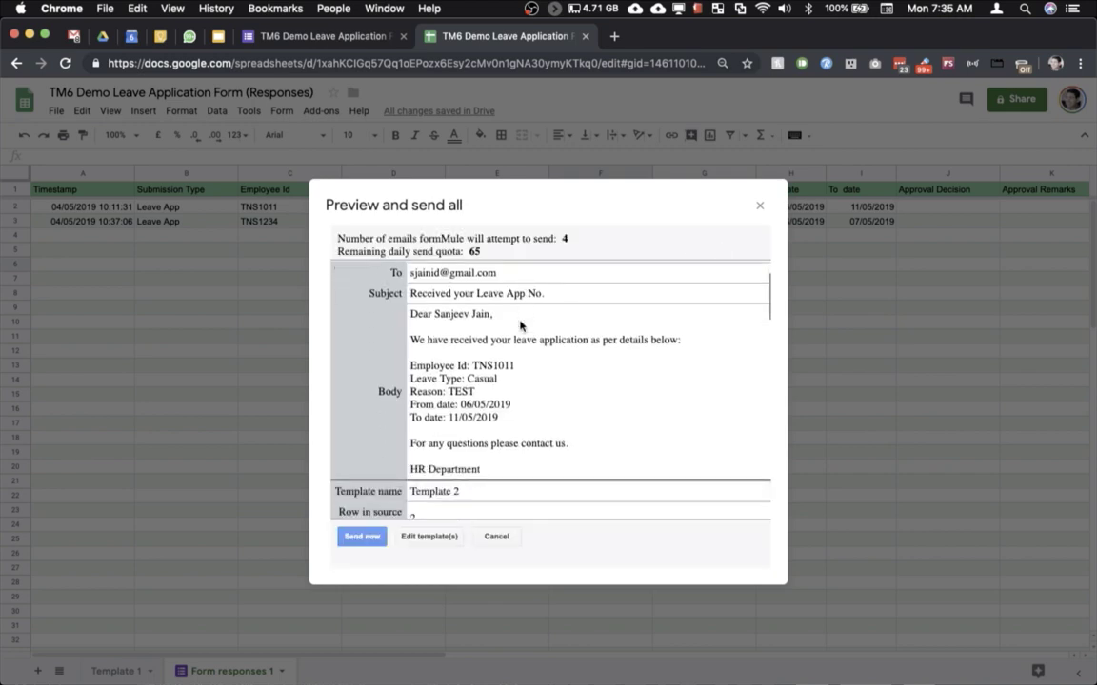
scroll(520, 325, "up", 8)
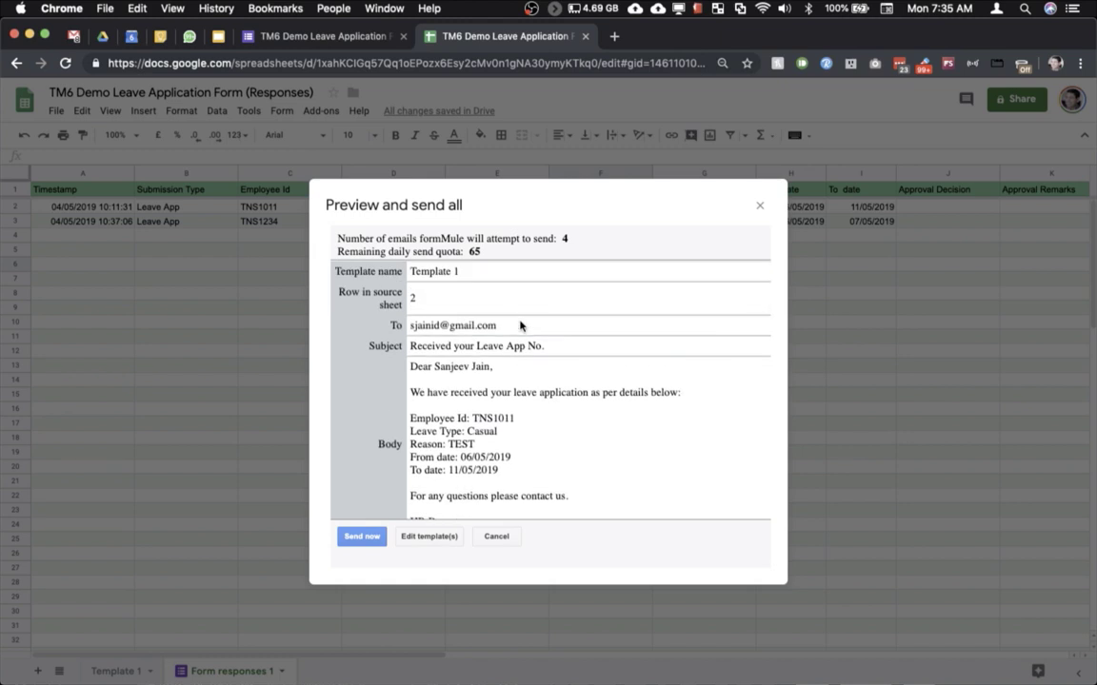
scroll(519, 325, "down", 5)
scroll(519, 326, "down", 15)
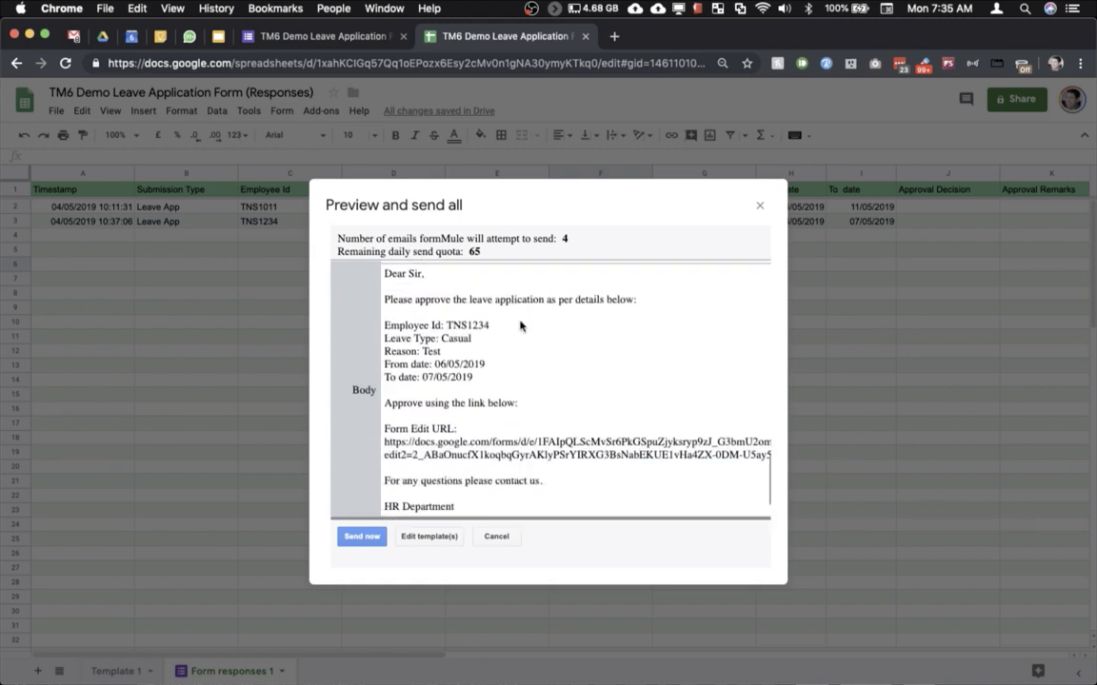
scroll(520, 326, "up", 15)
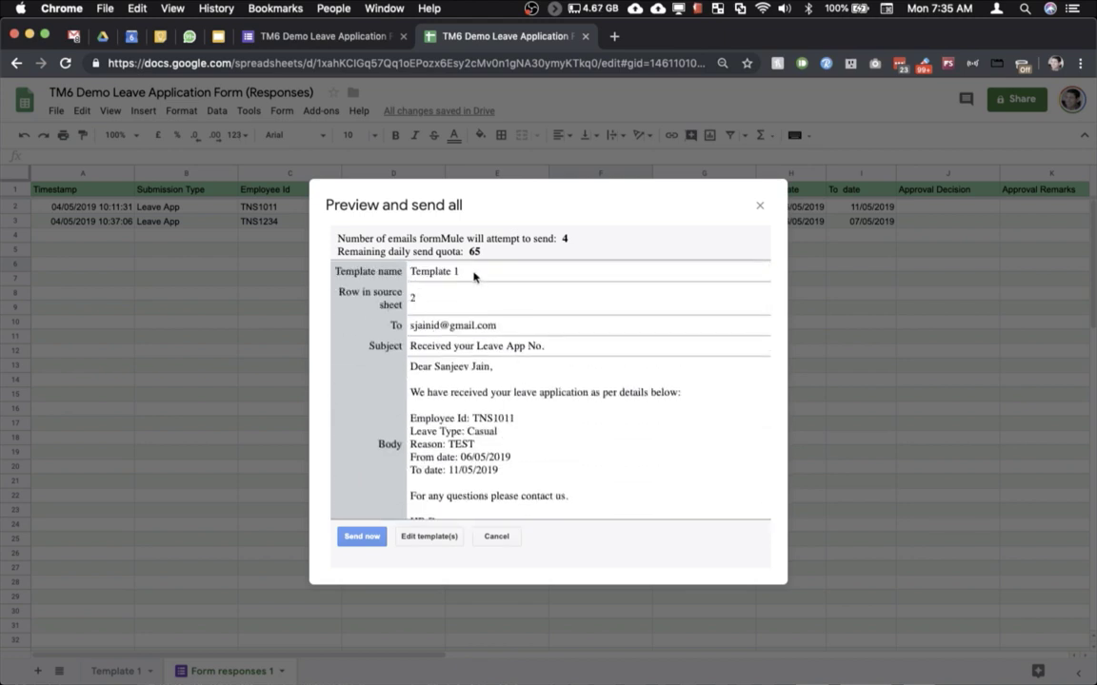
scroll(473, 276, "down", 15)
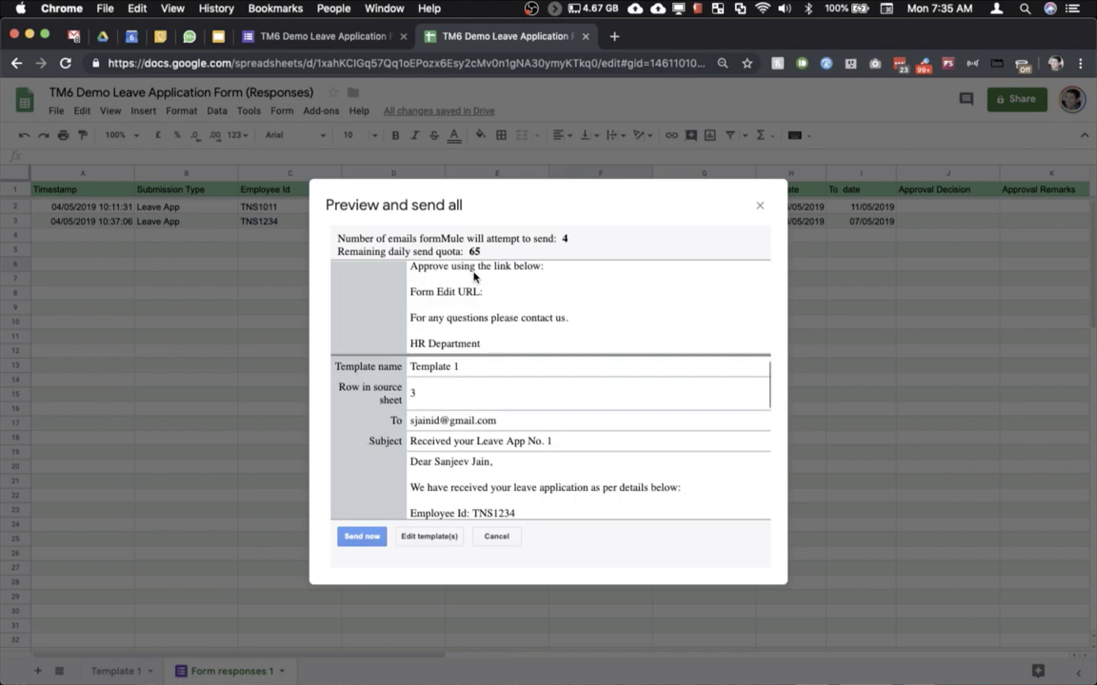
scroll(476, 279, "down", 5)
left_click(349, 539)
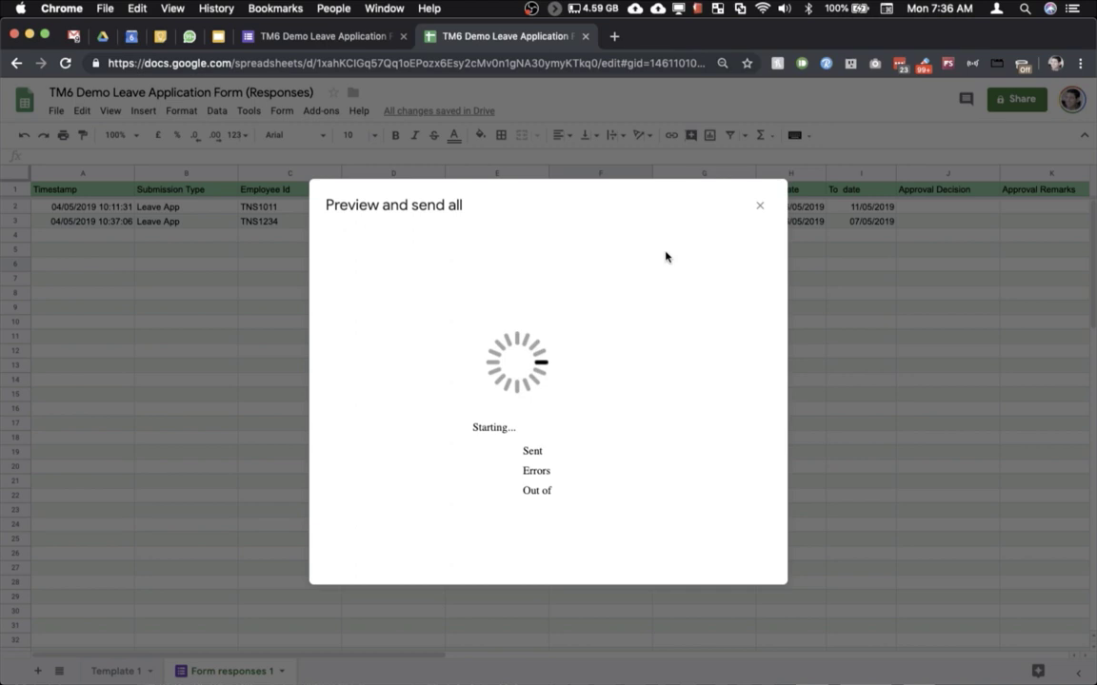
Step: Close the Preview and send all dialog stuck on Starting...
left_click(760, 208)
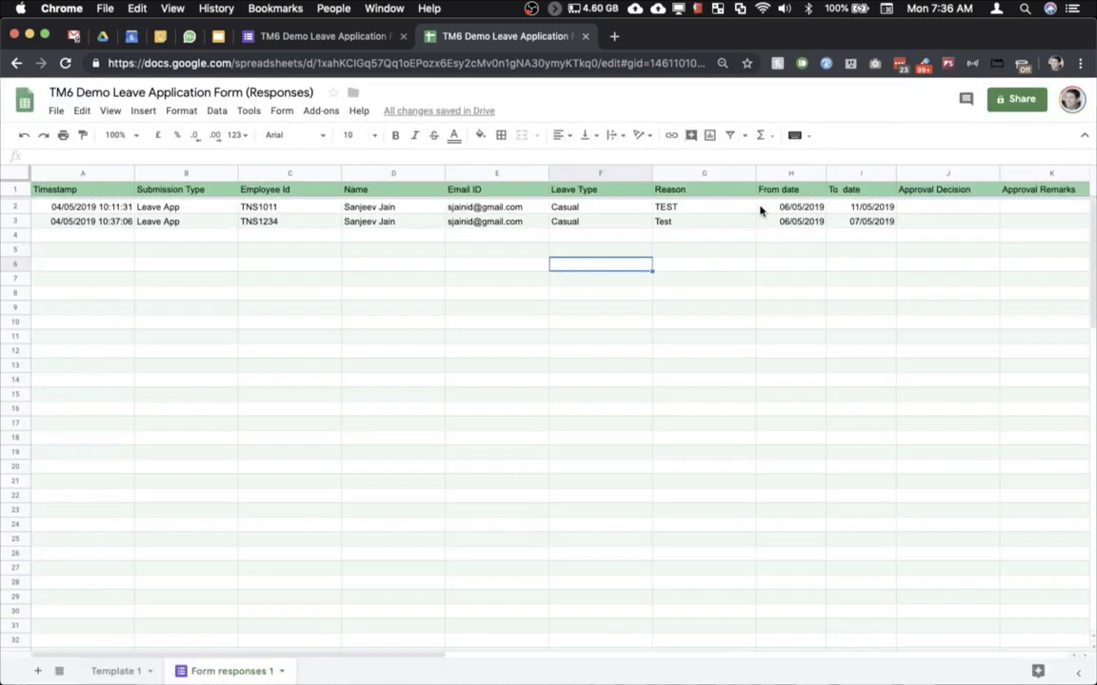
Step: Set the spreadsheet time zone to (GMT+02:00) Tripoli in Spreadsheet settings
left_click(596, 295)
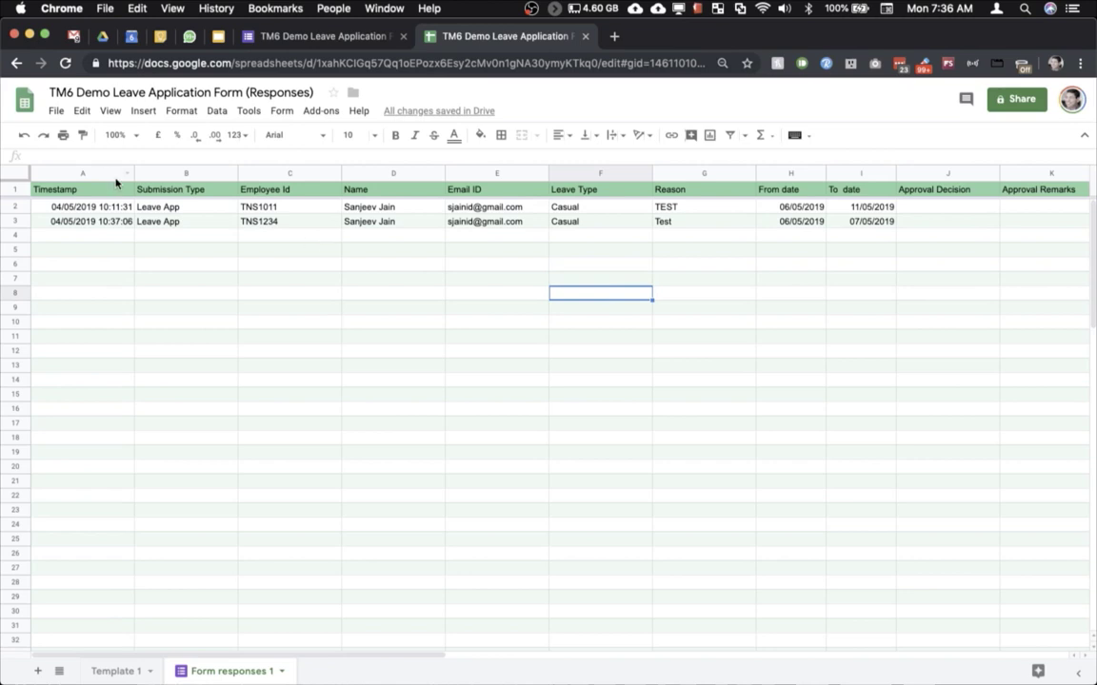
left_click(57, 111)
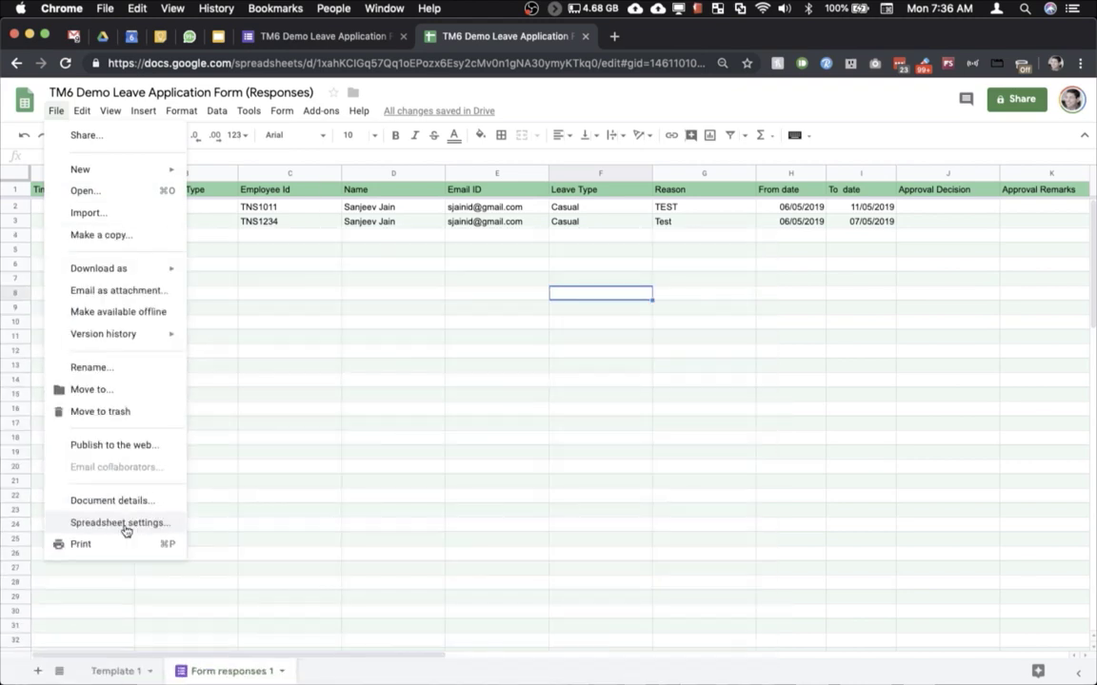
left_click(121, 524)
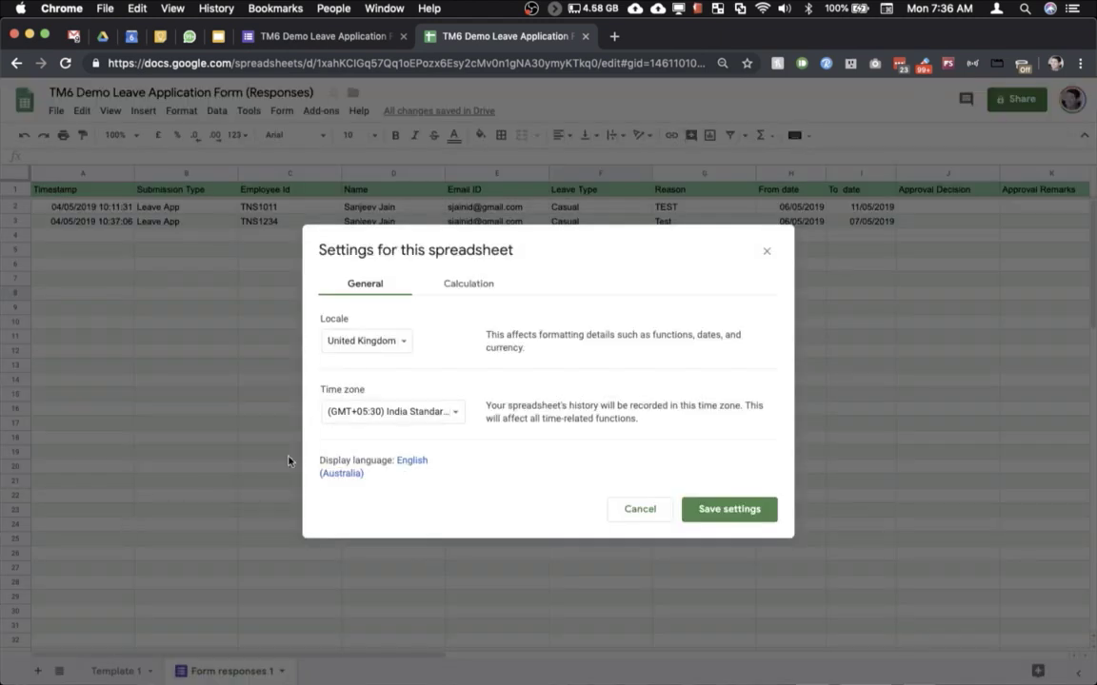
left_click(351, 413)
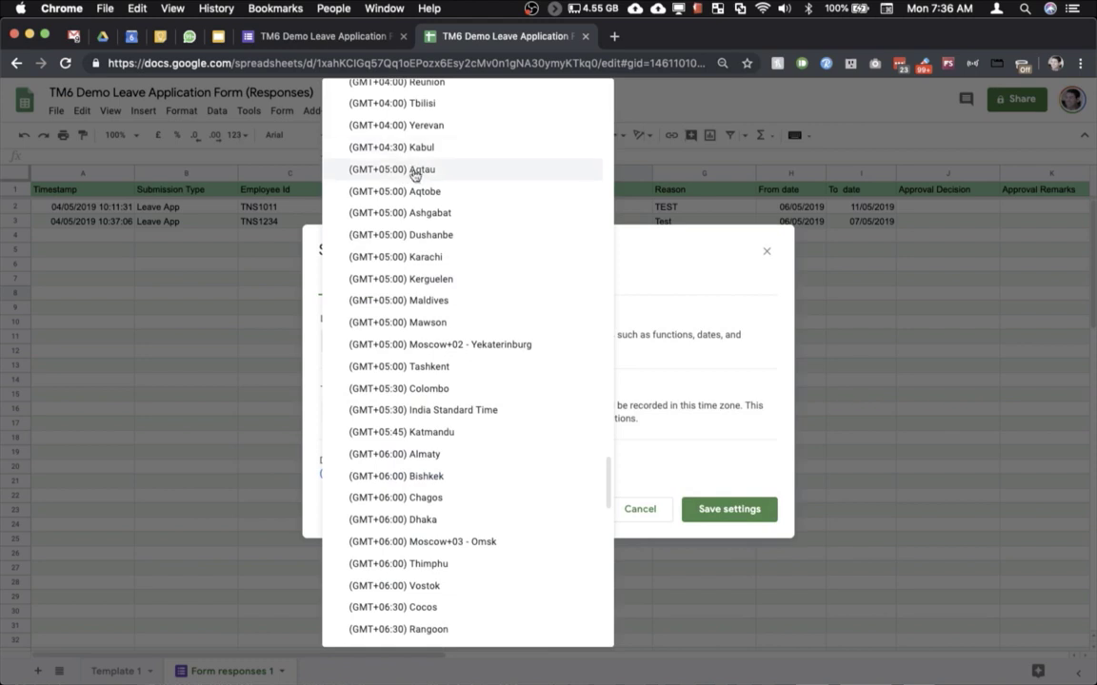
scroll(415, 173, "up", 2)
scroll(415, 172, "up", 5)
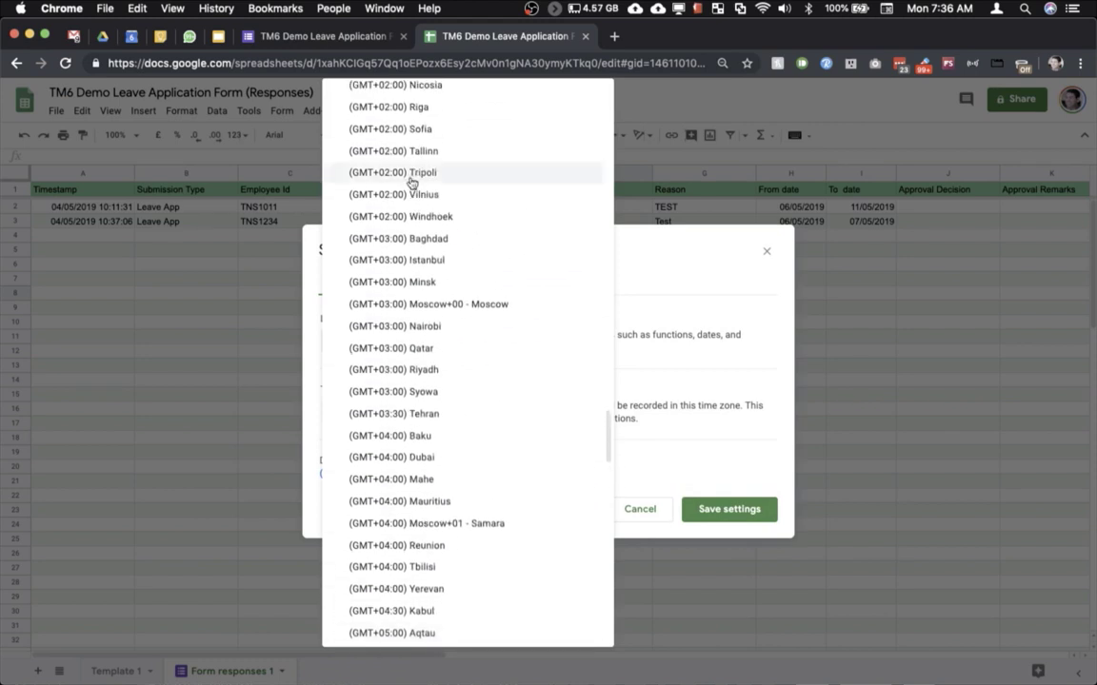
left_click(412, 173)
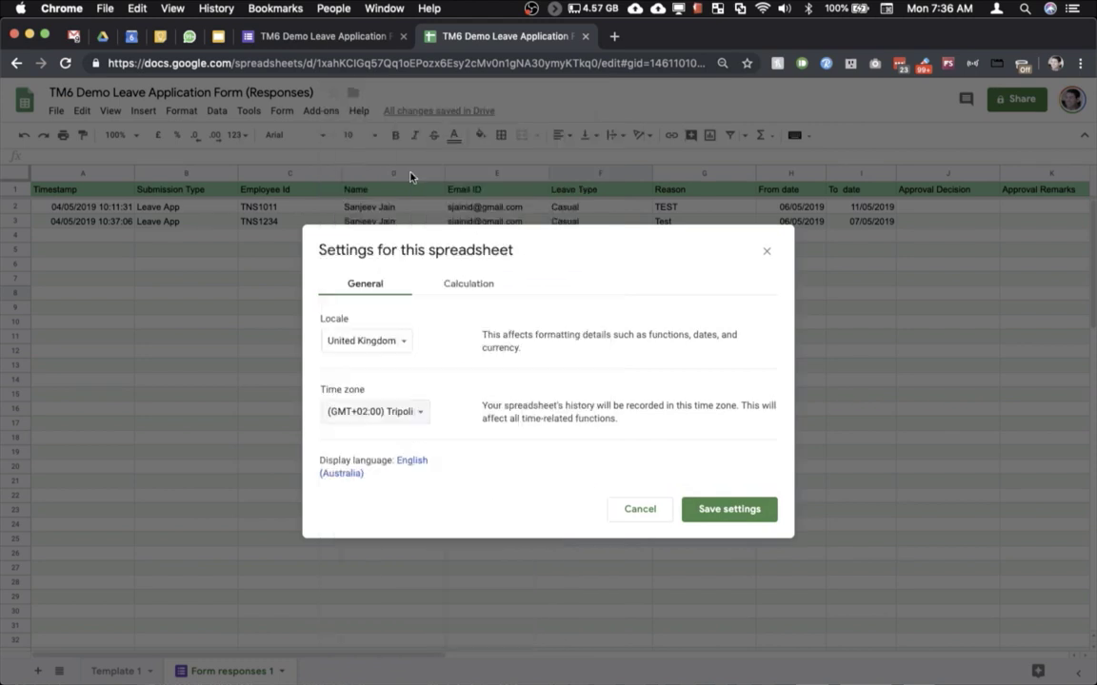
Step: Save Tripoli, then switch the time zone back to (GMT+05:30) India Standard Time and save
left_click(749, 517)
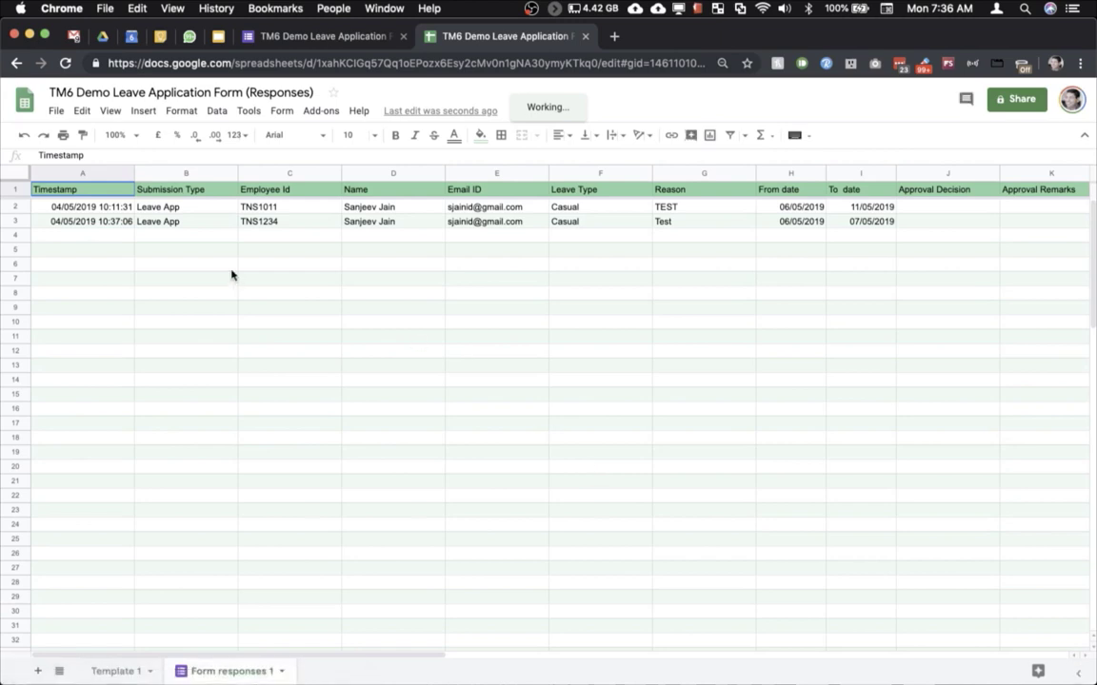
left_click(55, 112)
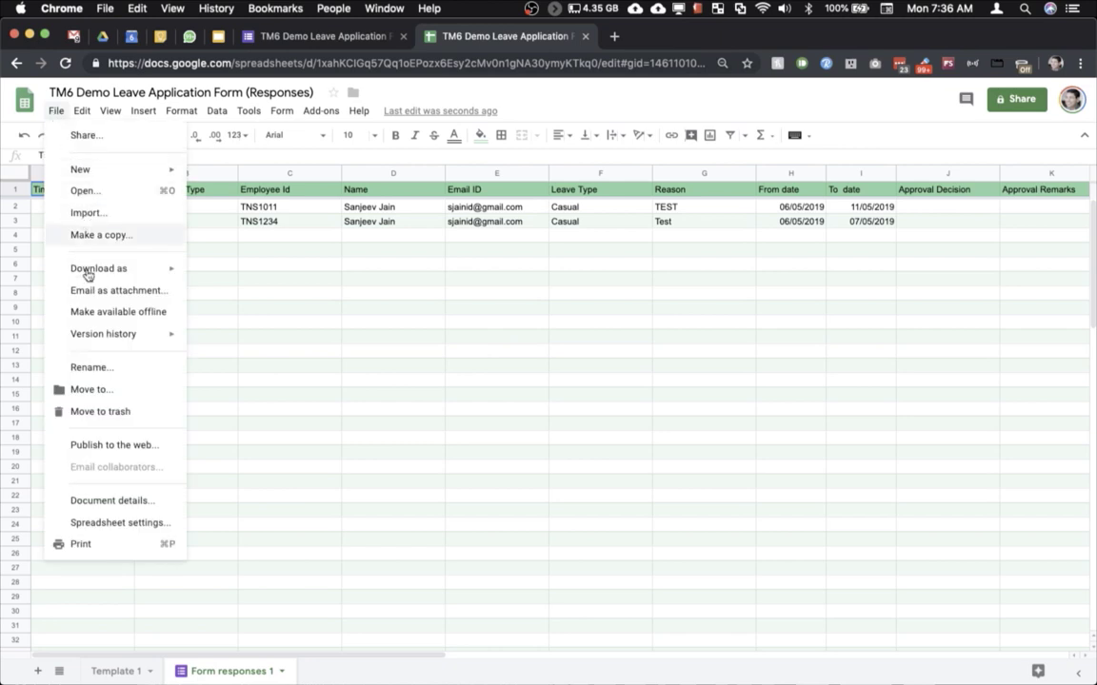
left_click(108, 523)
left_click(366, 415)
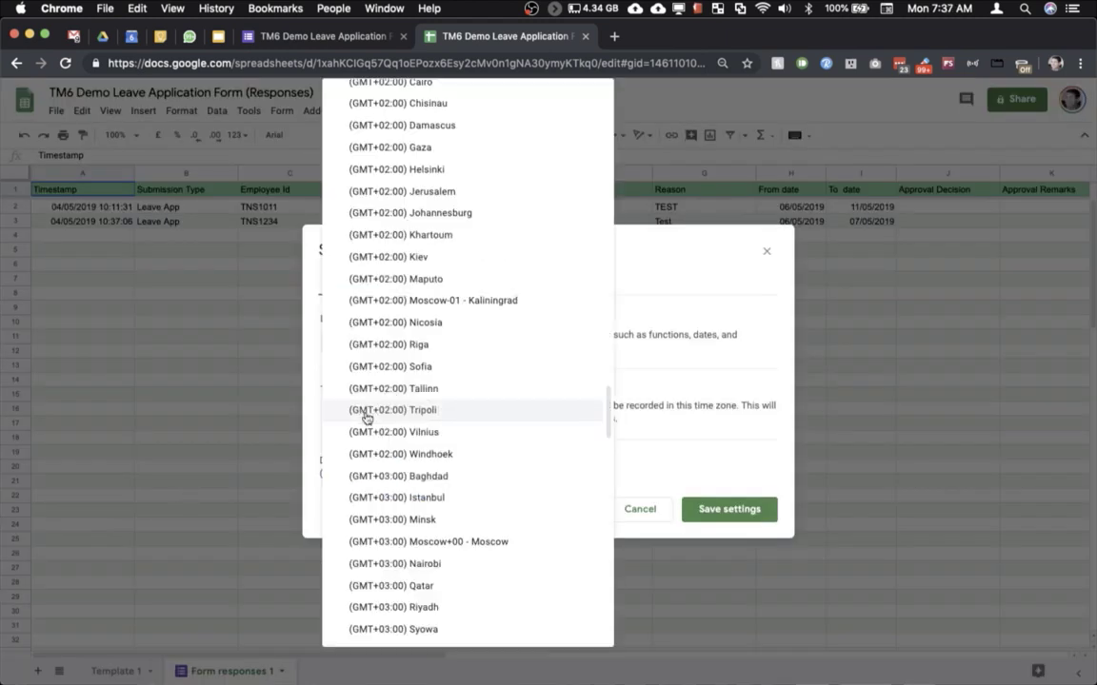
scroll(416, 453, "down", 10)
scroll(419, 455, "down", 10)
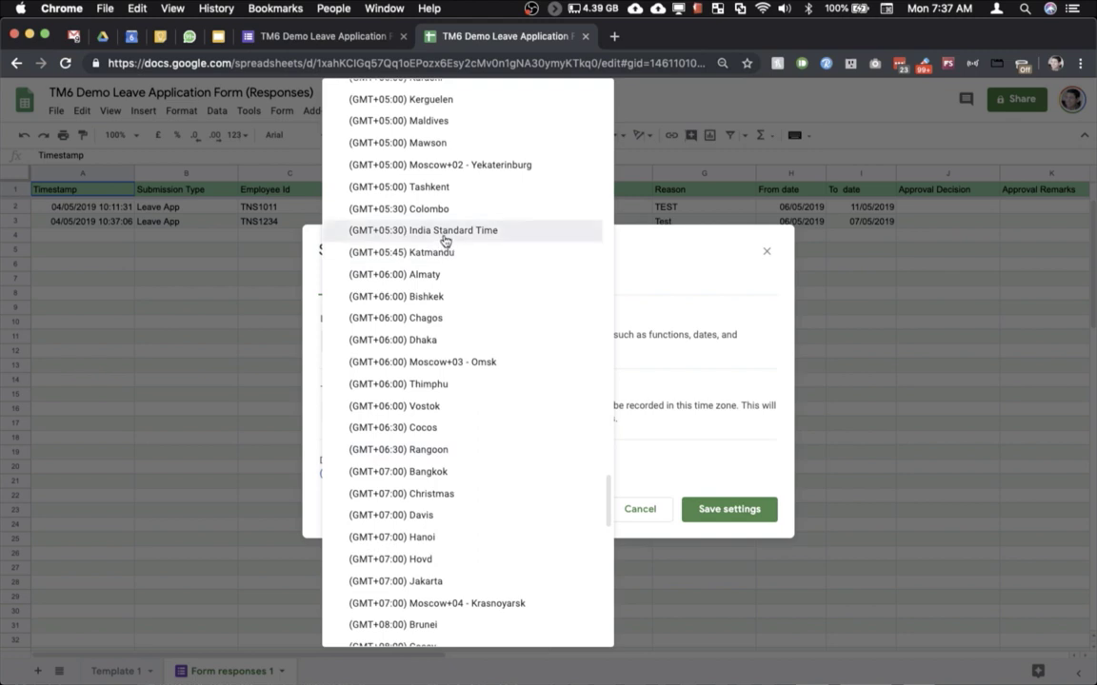
left_click(409, 230)
left_click(710, 514)
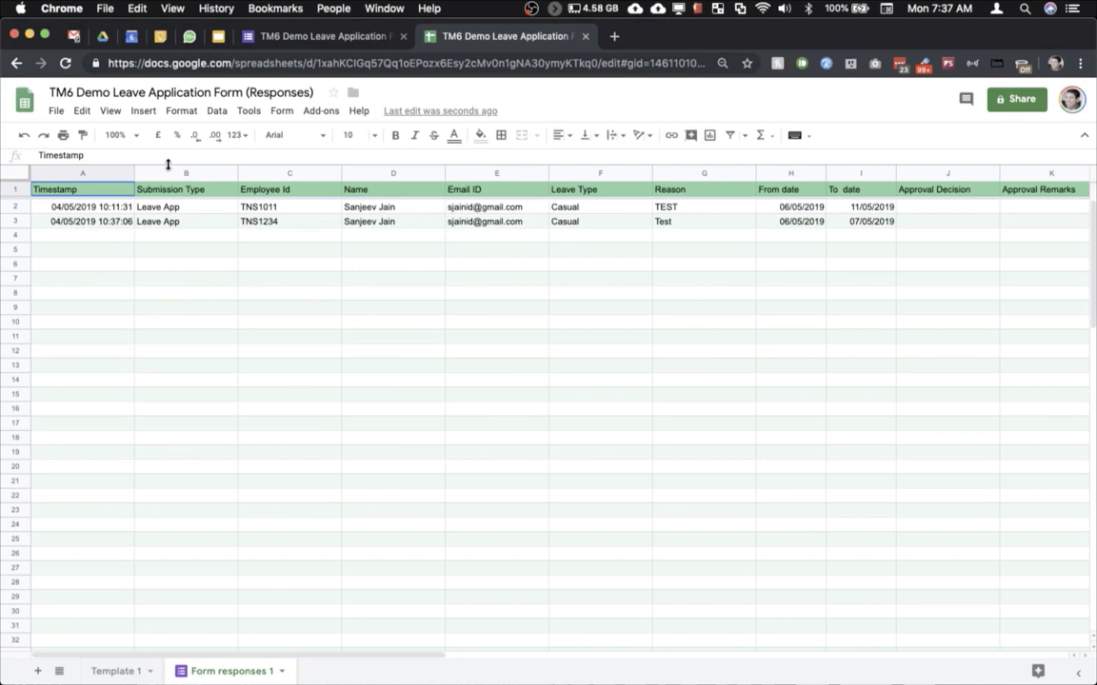
Step: Relaunch formMule and click through the saved template settings to Template 1's editor
left_click(320, 112)
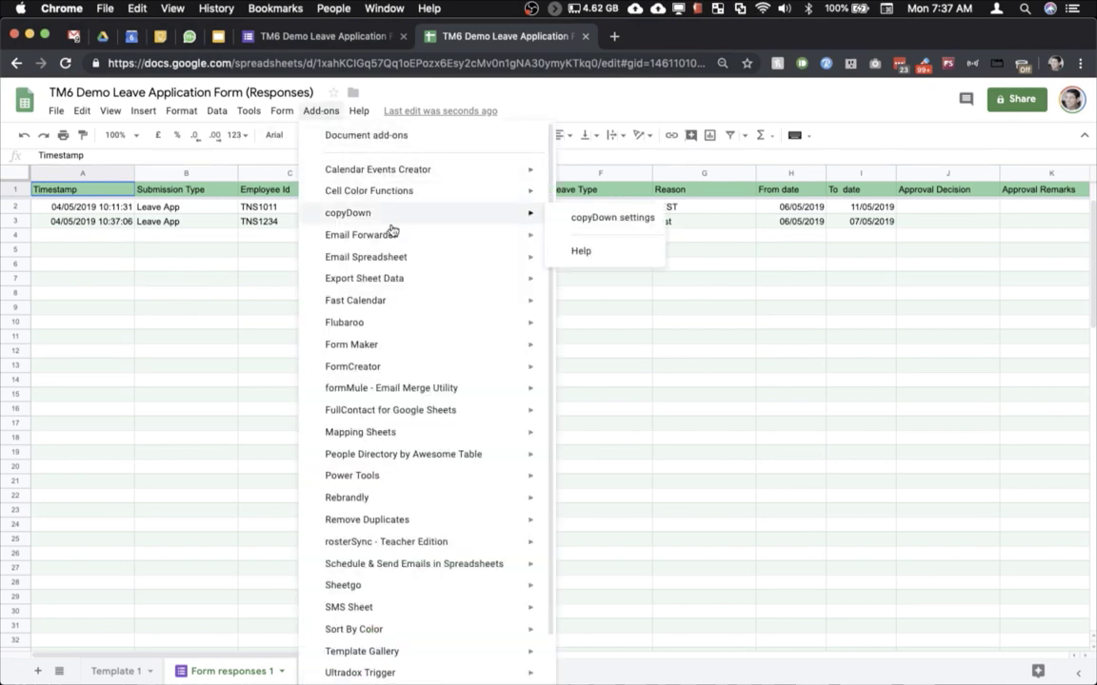
mouse_move(453, 398)
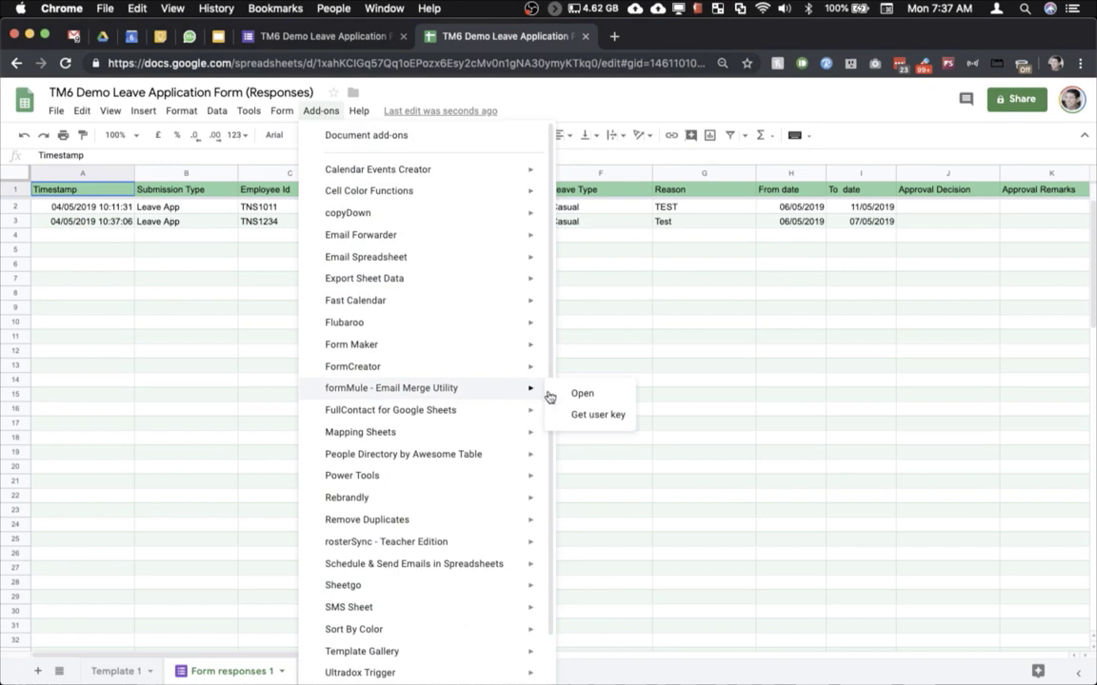
left_click(579, 394)
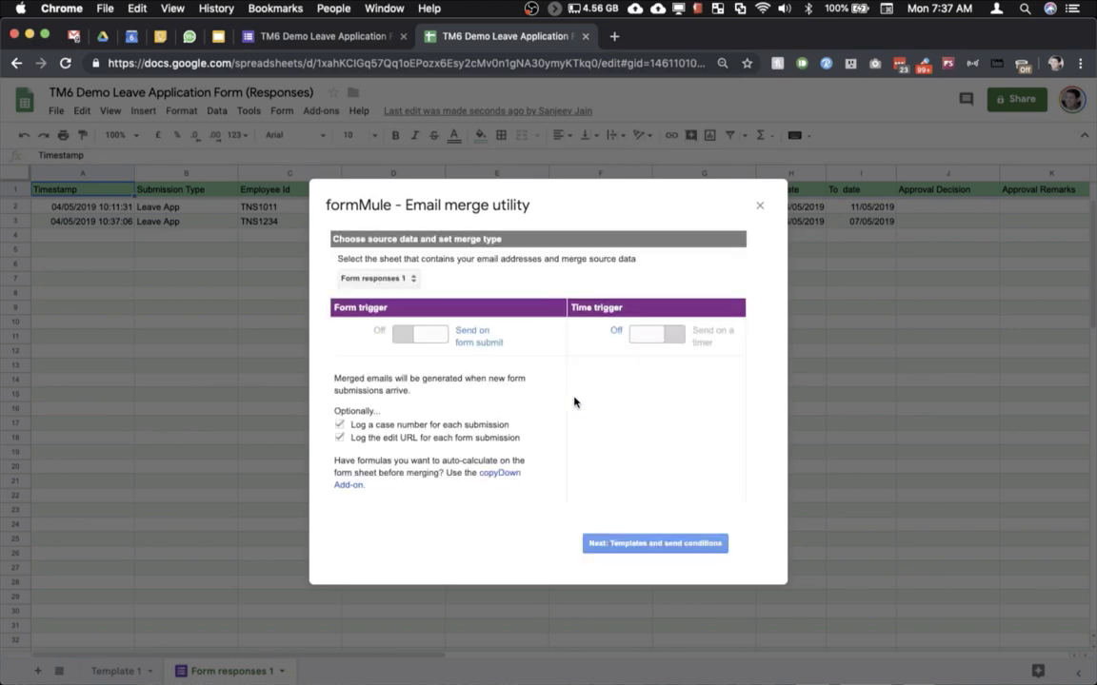
left_click(605, 544)
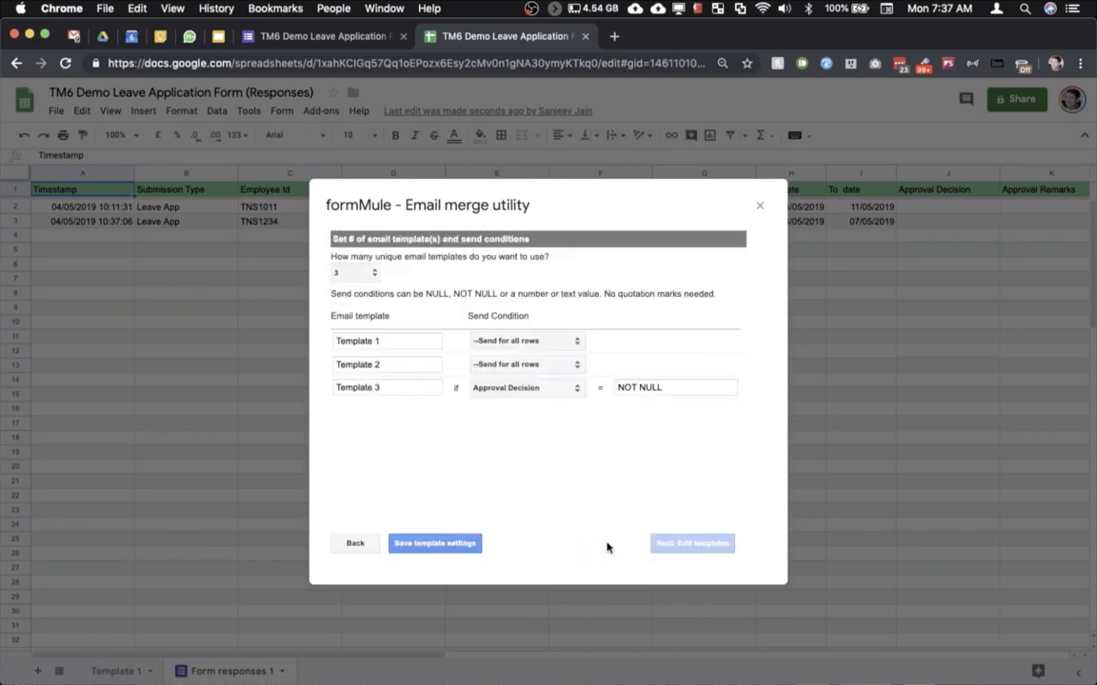
left_click(470, 548)
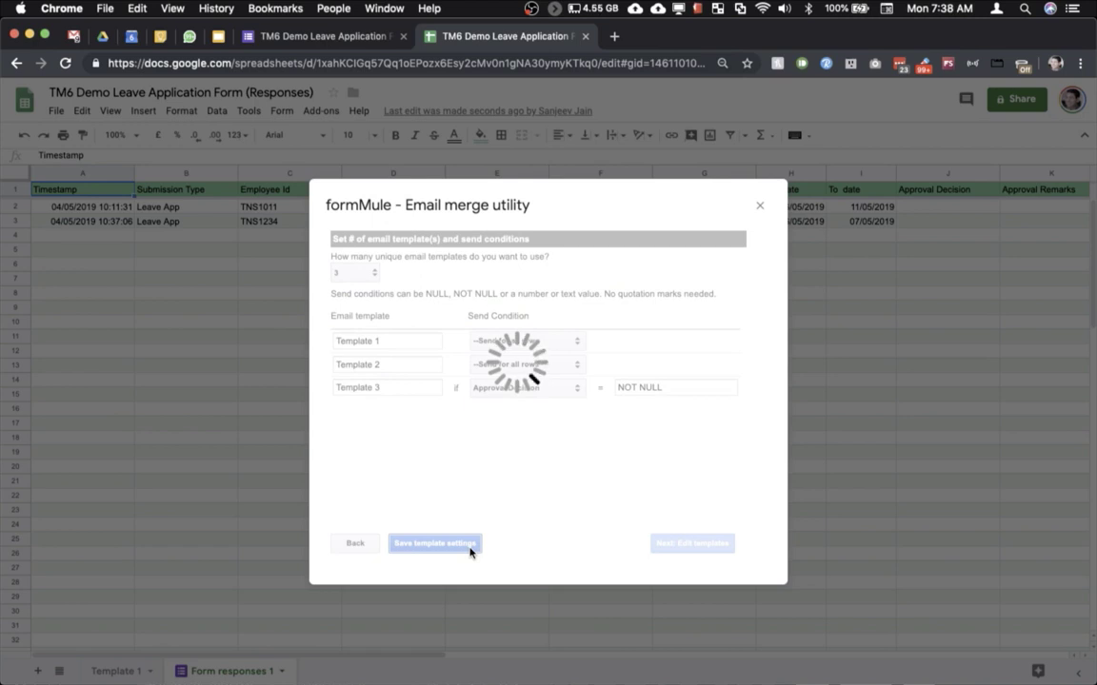
left_click(692, 543)
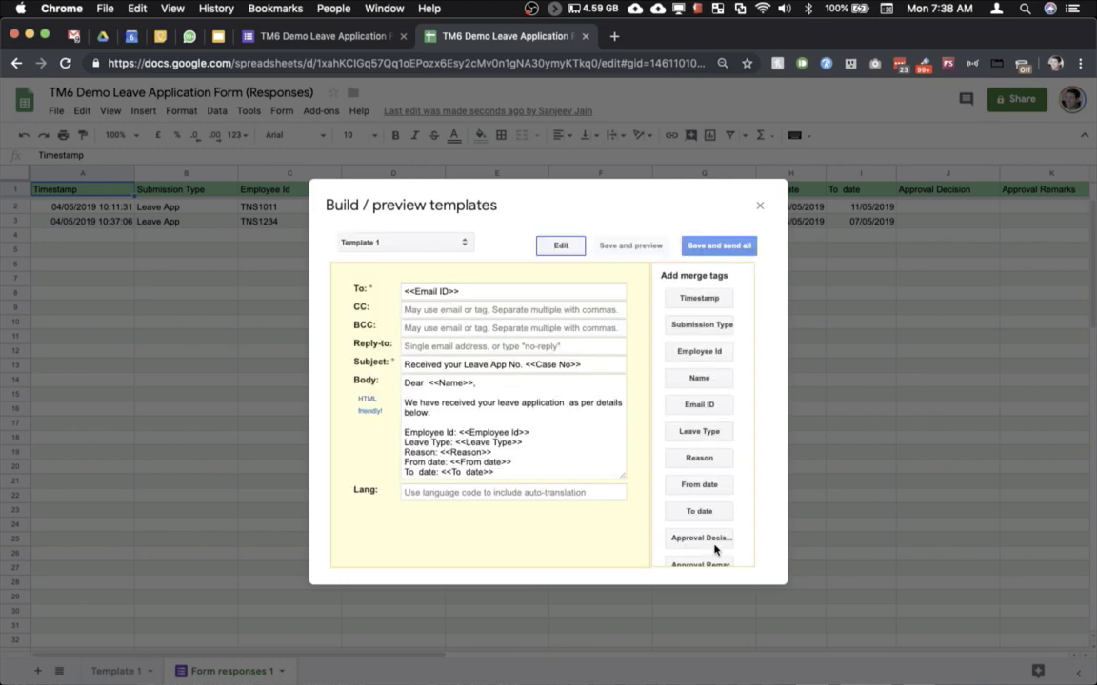
Step: Send all formMule emails, confirm Template 1 and 2 statuses logged at 7:38, then go to Gmail
left_click(732, 251)
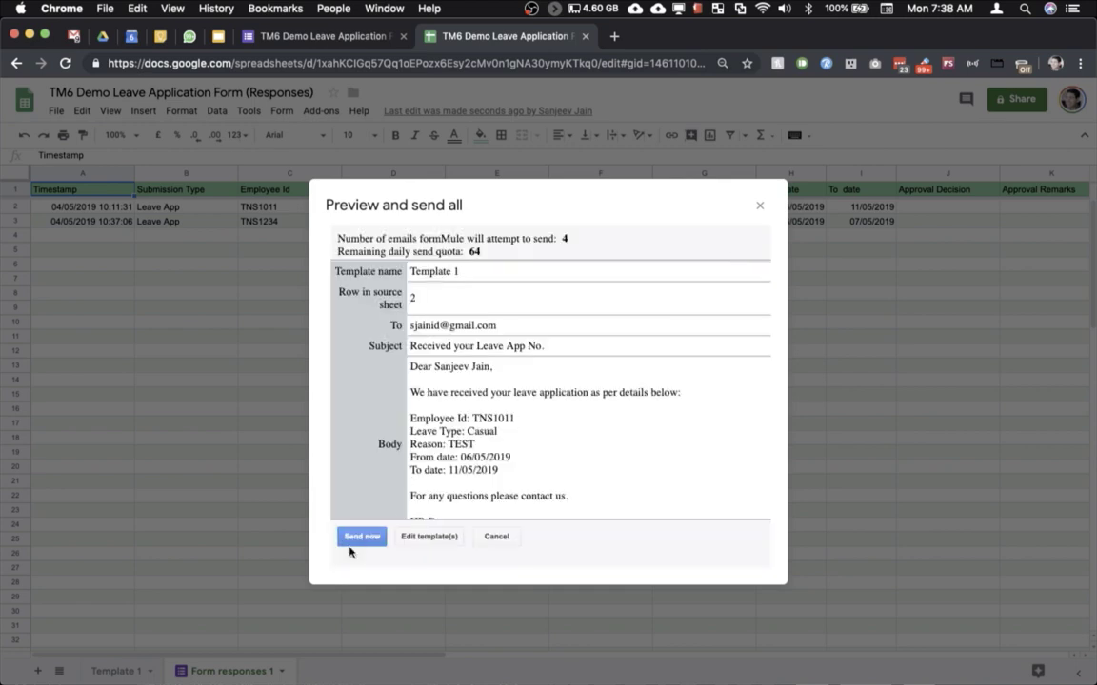
left_click(348, 540)
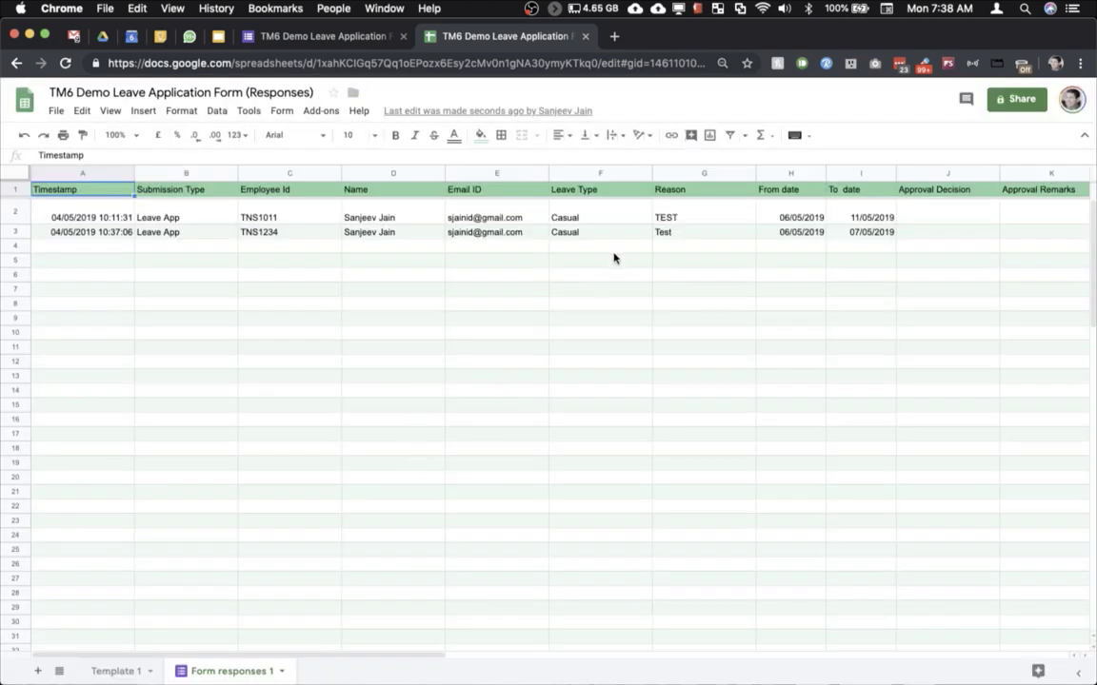
scroll(614, 257, "right", 5)
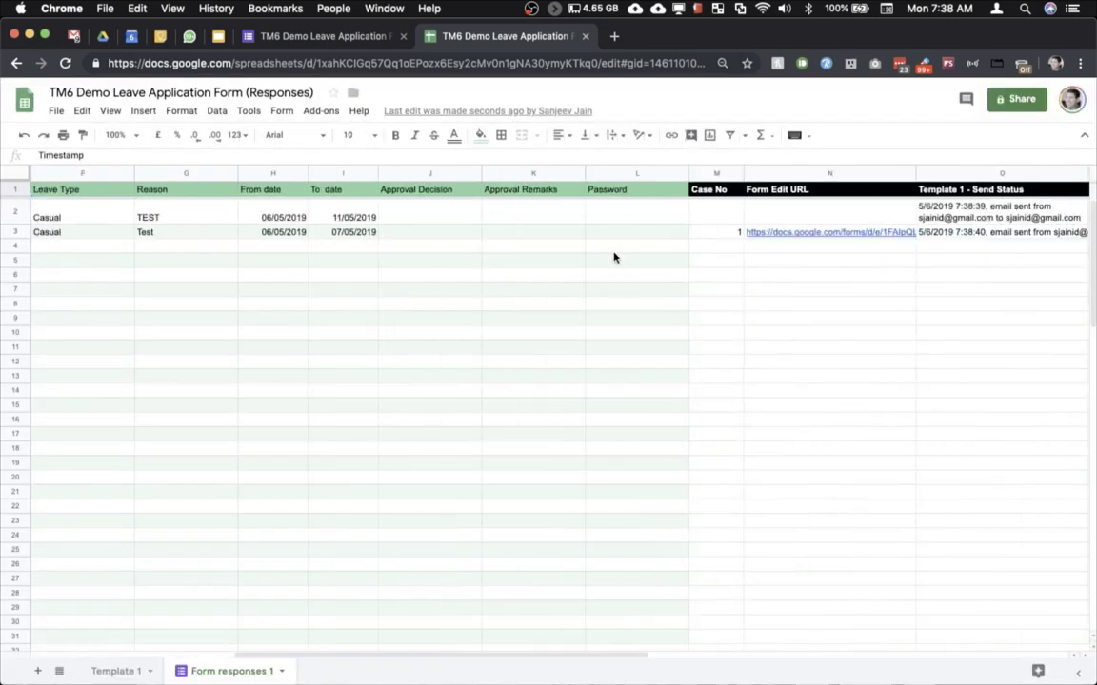
scroll(614, 257, "right", 1)
scroll(614, 257, "right", 4)
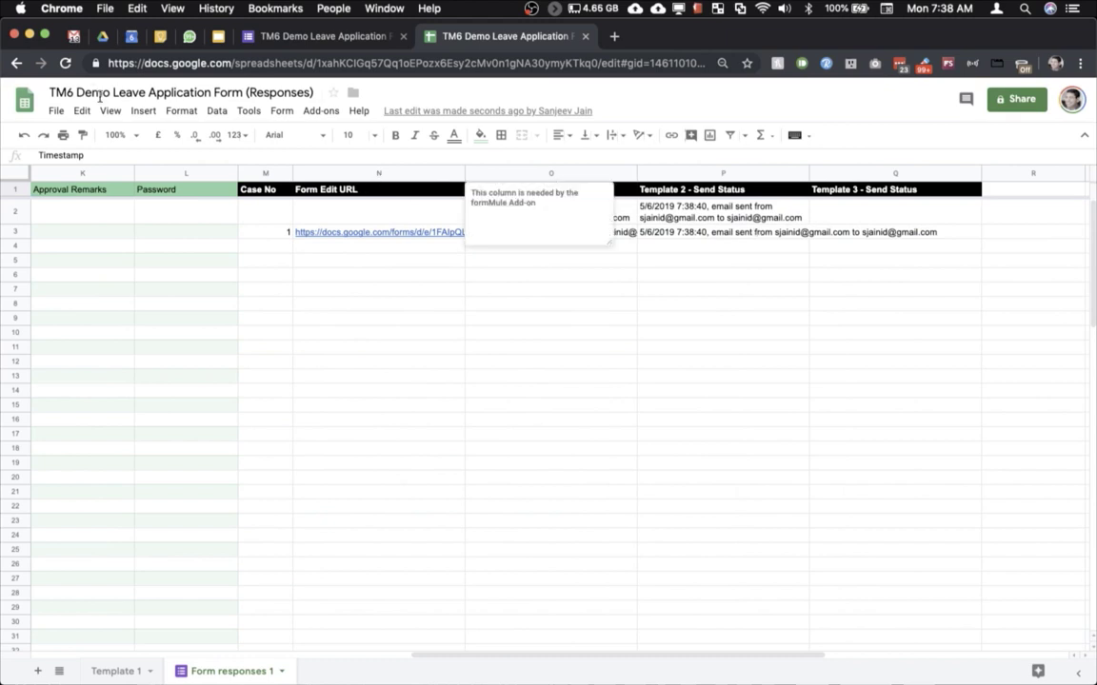
left_click(74, 37)
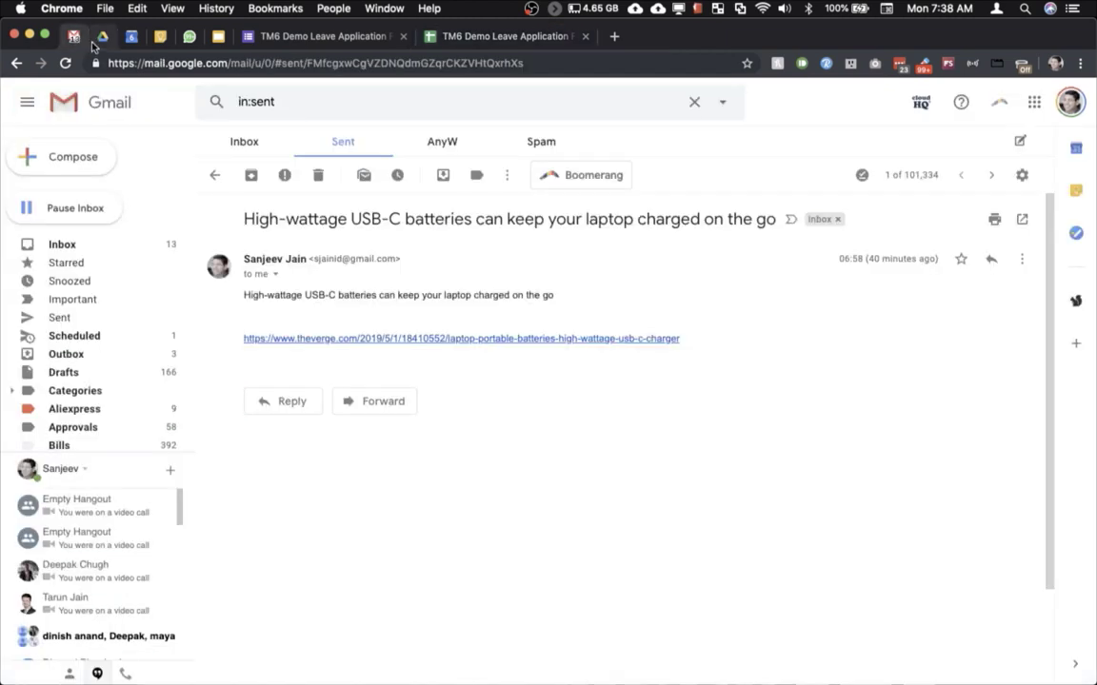
Step: From Sent Mail, open the 'Please approve Leave App No. 1' email containing the Form Edit URL
left_click(215, 175)
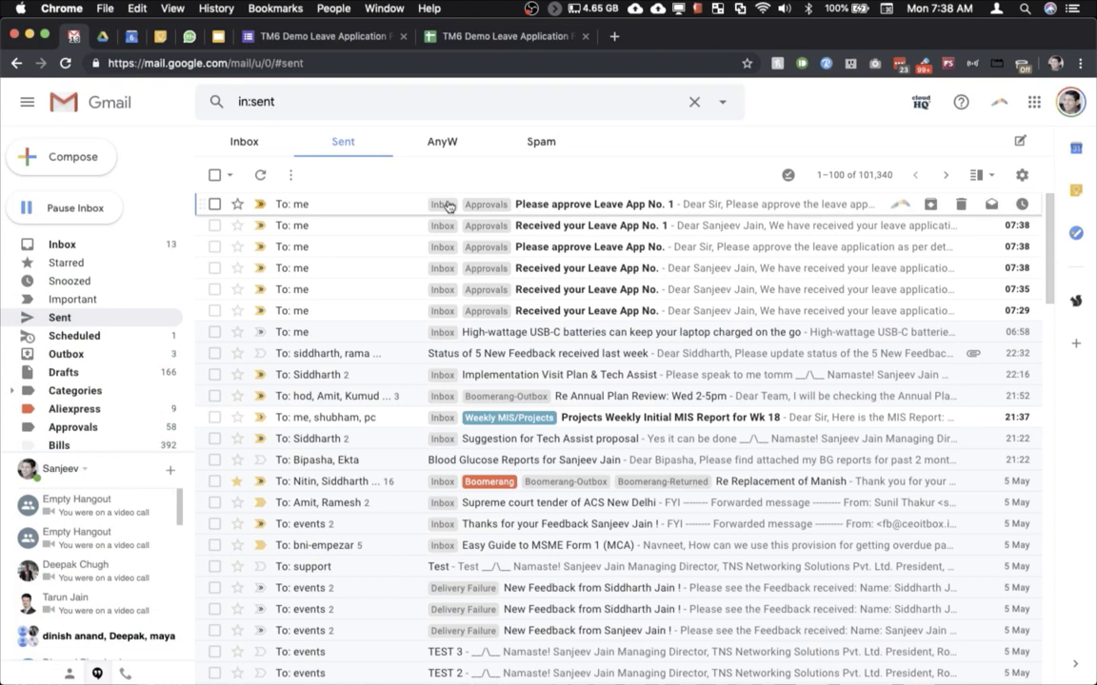
left_click(391, 220)
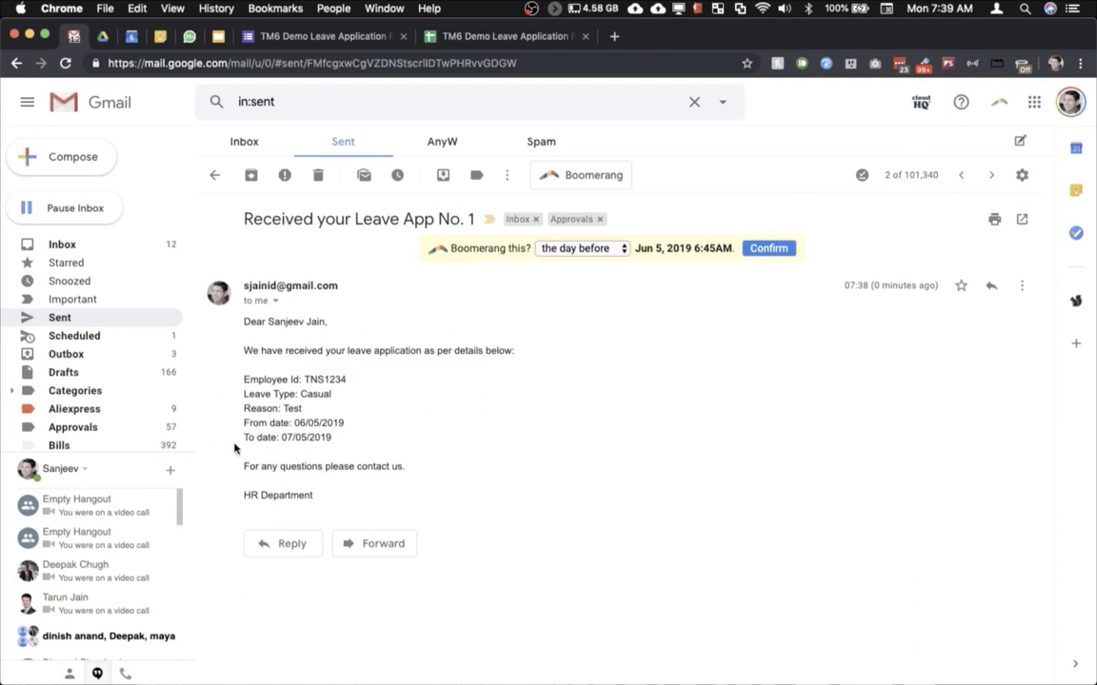
key("k")
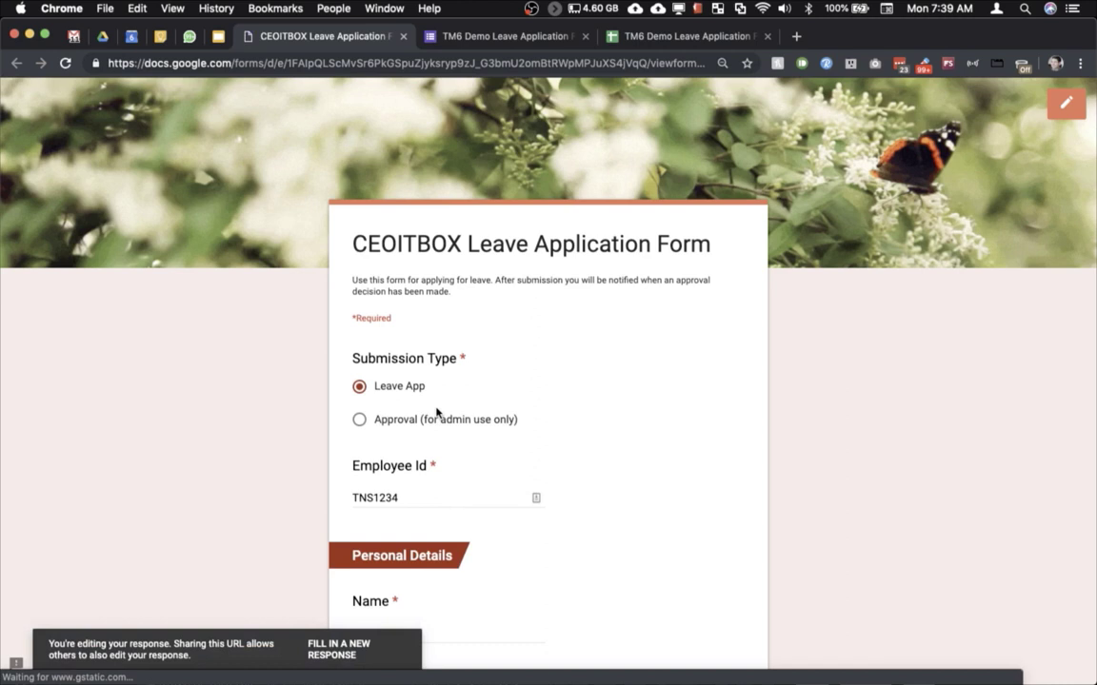
Step: Mark the response as an Approval, choose Approved, and add the remark 'OK you can go'
left_click(416, 419)
scroll(416, 421, "down", 10)
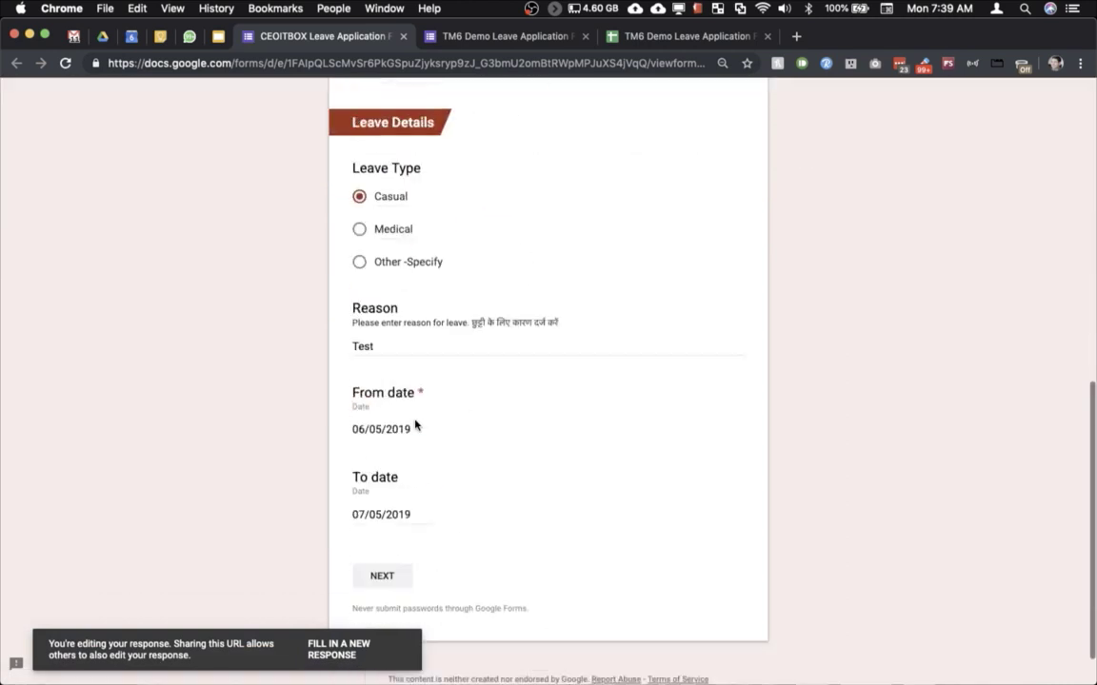
left_click(381, 525)
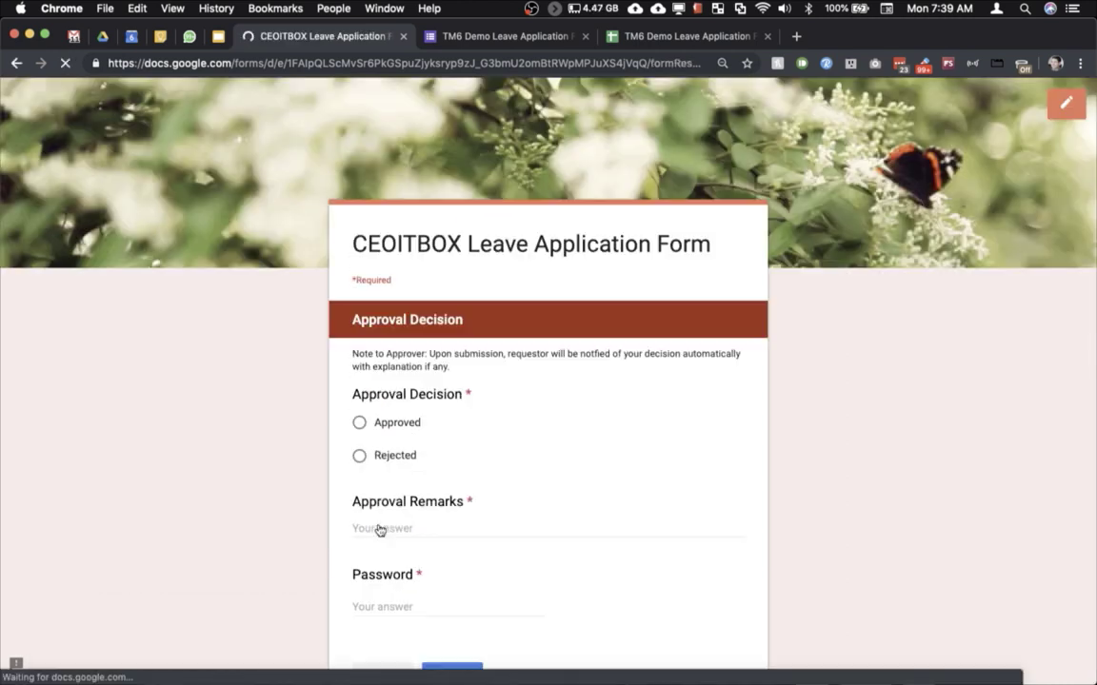
left_click(398, 426)
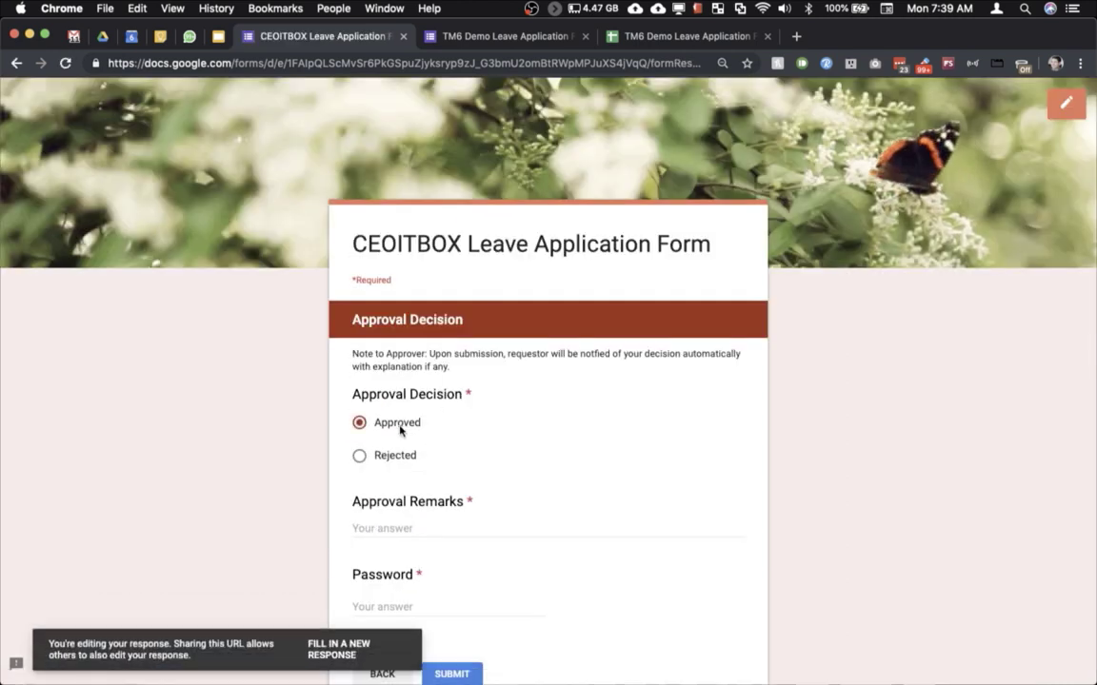
left_click(402, 528)
type("OK ")
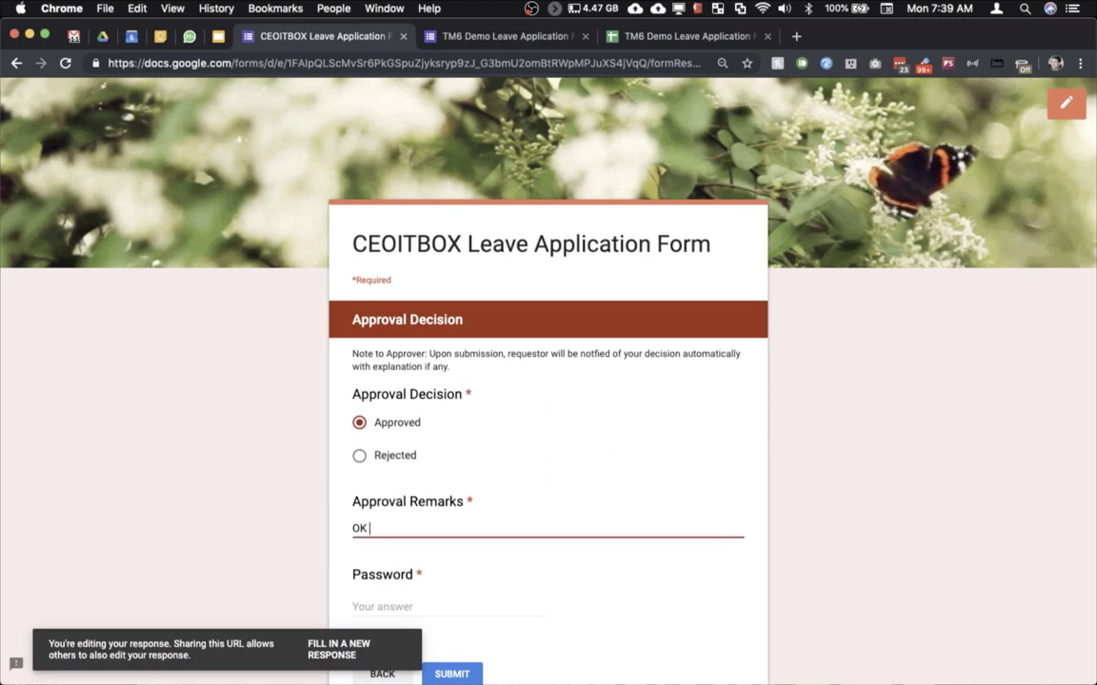
type("you can go")
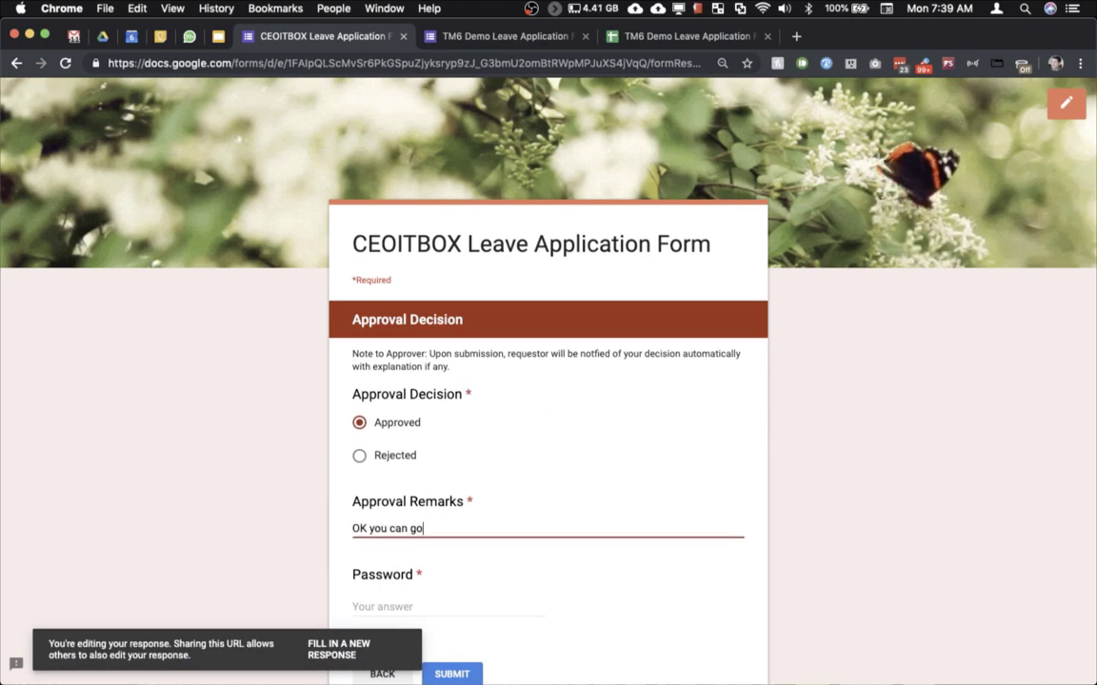
Step: Enter the approval password, submit the response, and close the form tab
left_click(400, 606)
type("ceoitbox")
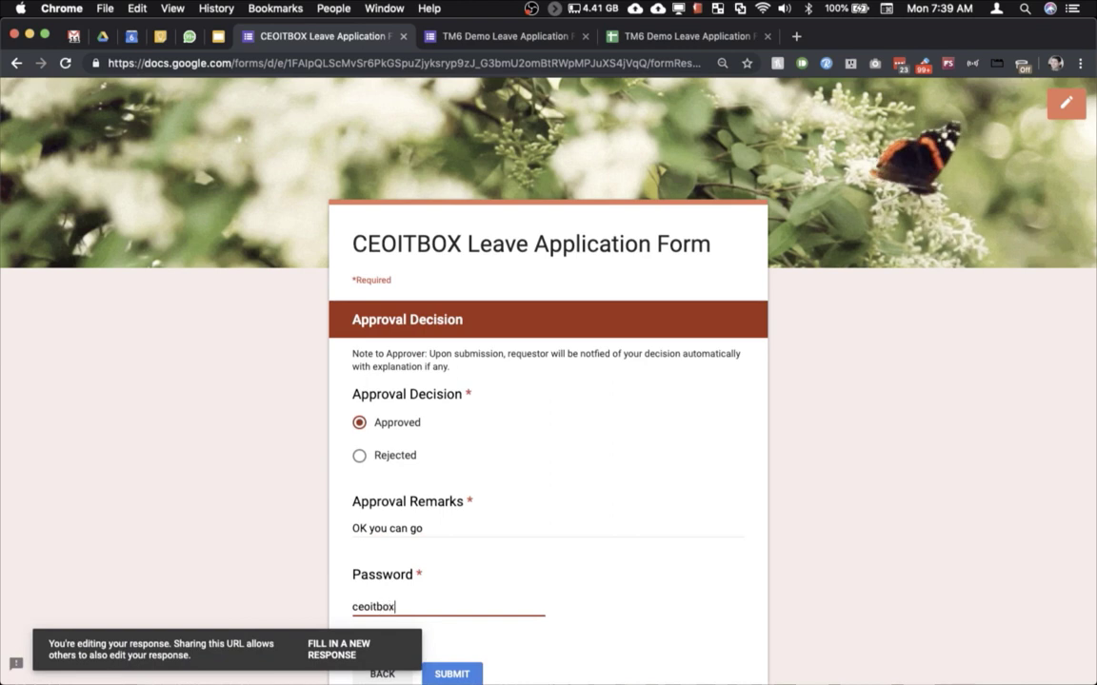
scroll(508, 455, "down", 3)
left_click(454, 526)
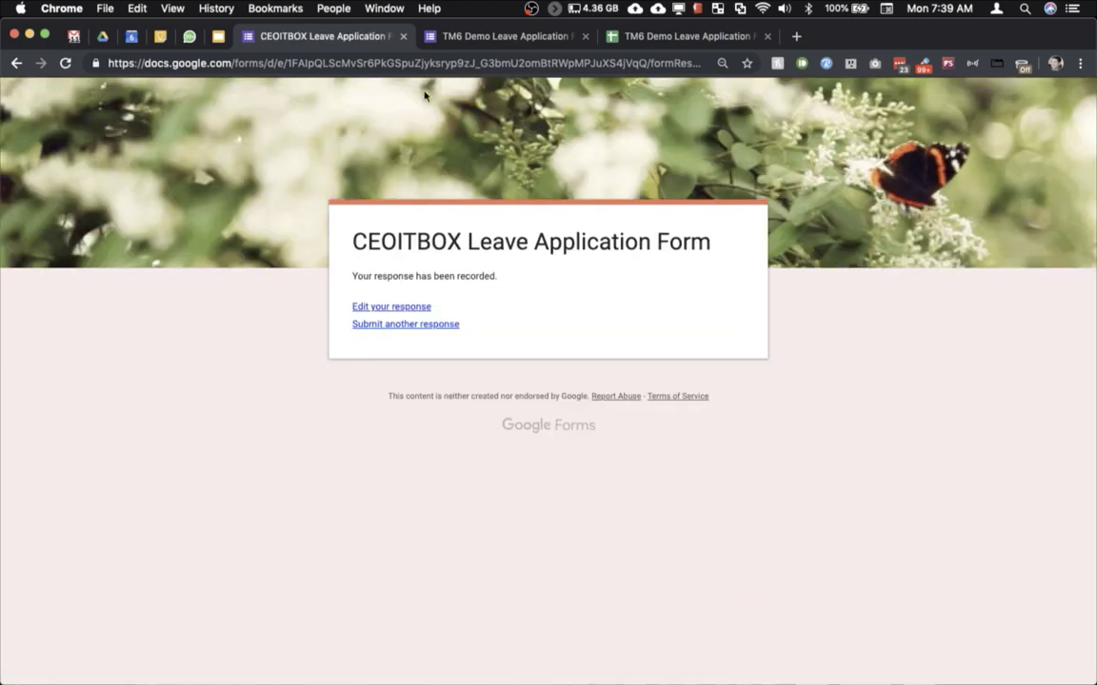
left_click(403, 36)
Step: Check that row 3 of the responses sheet shows Approved with email-sent statuses
left_click(425, 35)
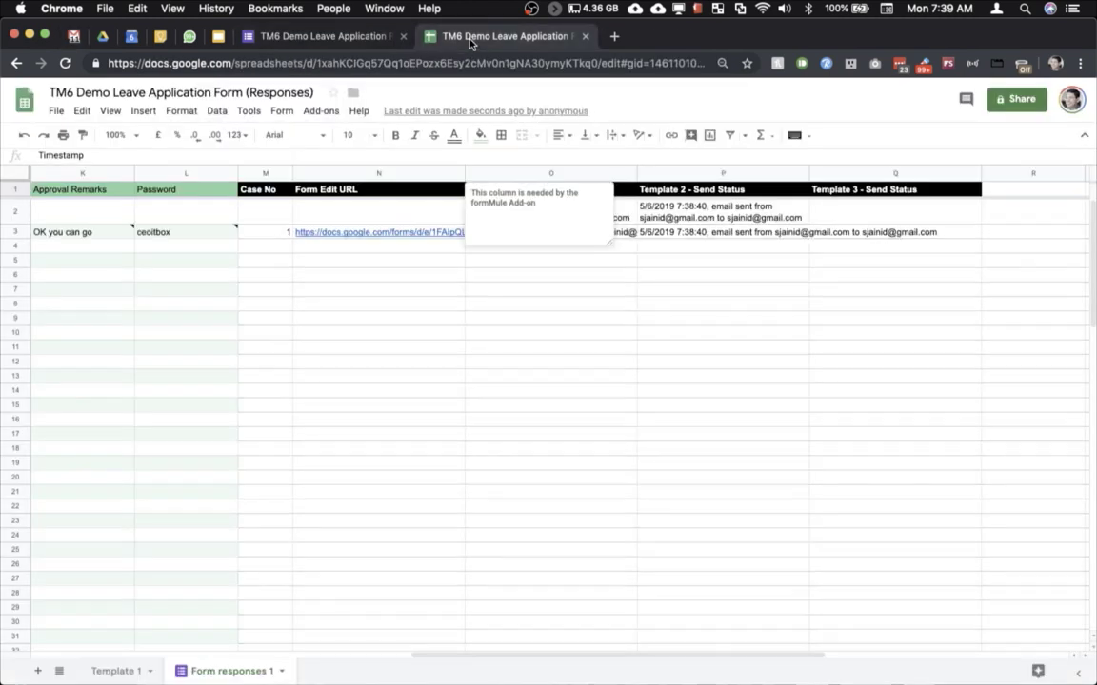
left_click(396, 305)
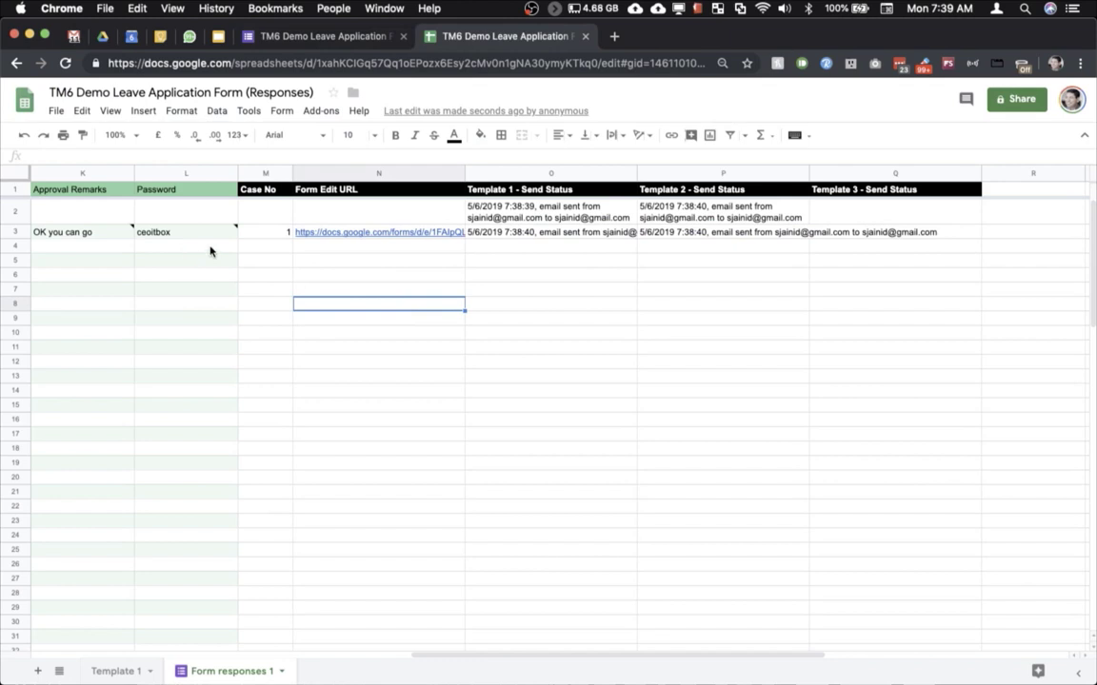
mouse_move(206, 233)
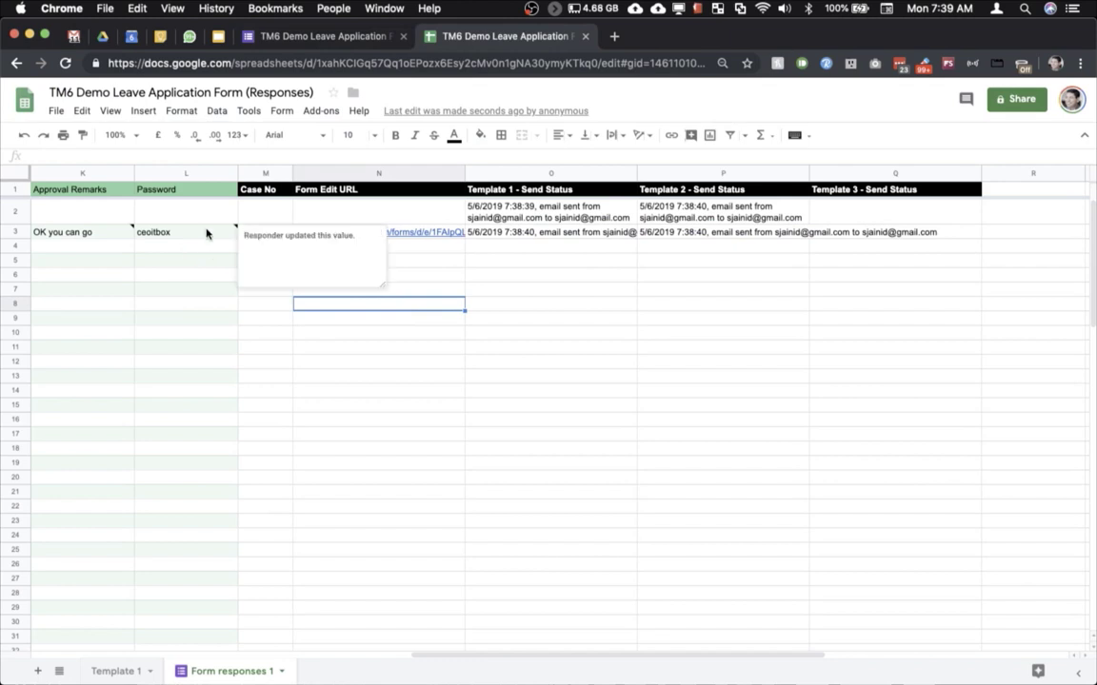
scroll(308, 331, "left", 10)
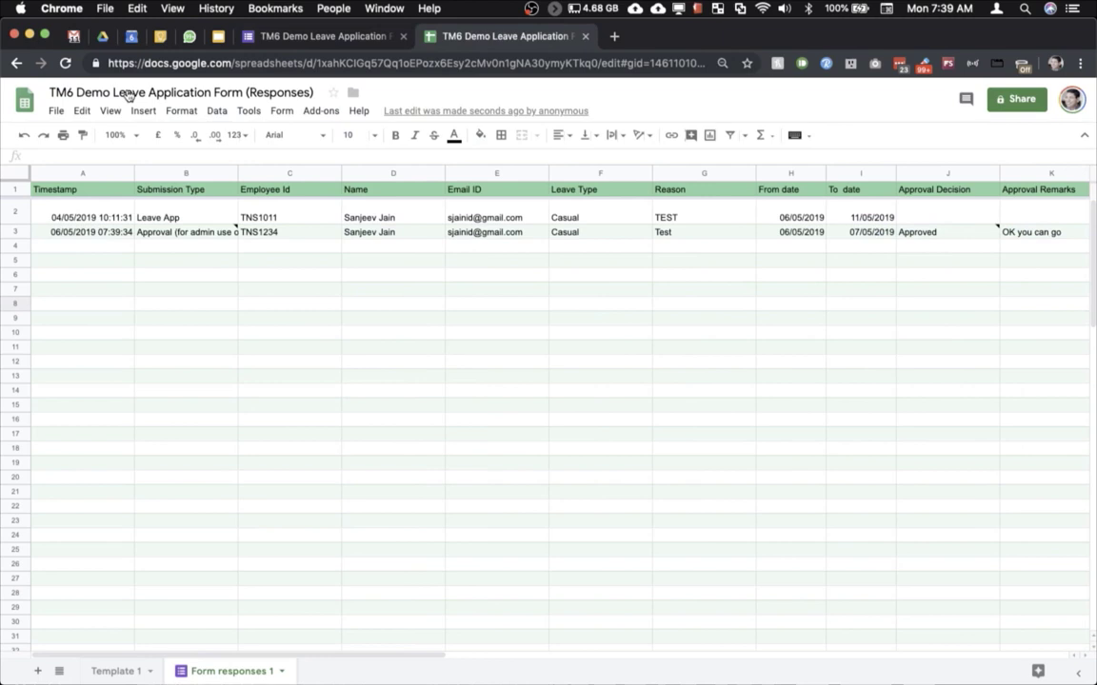
left_click(73, 36)
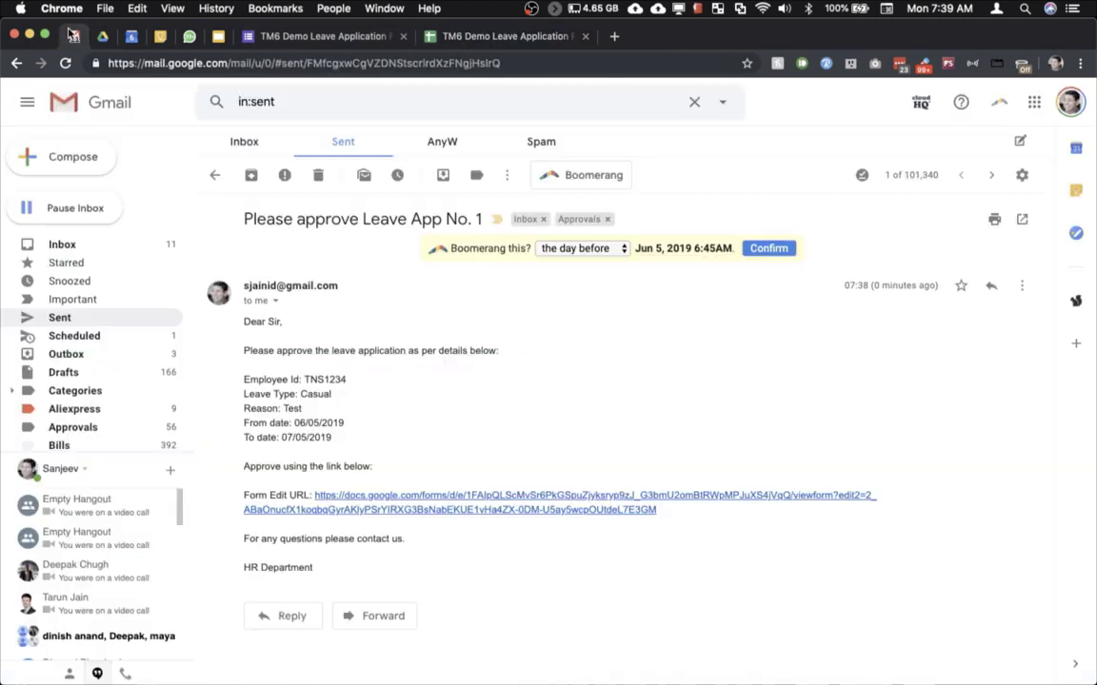
Step: Open the latest 'Decision for your Leave App No. 1' sent email showing Approved
left_click(214, 177)
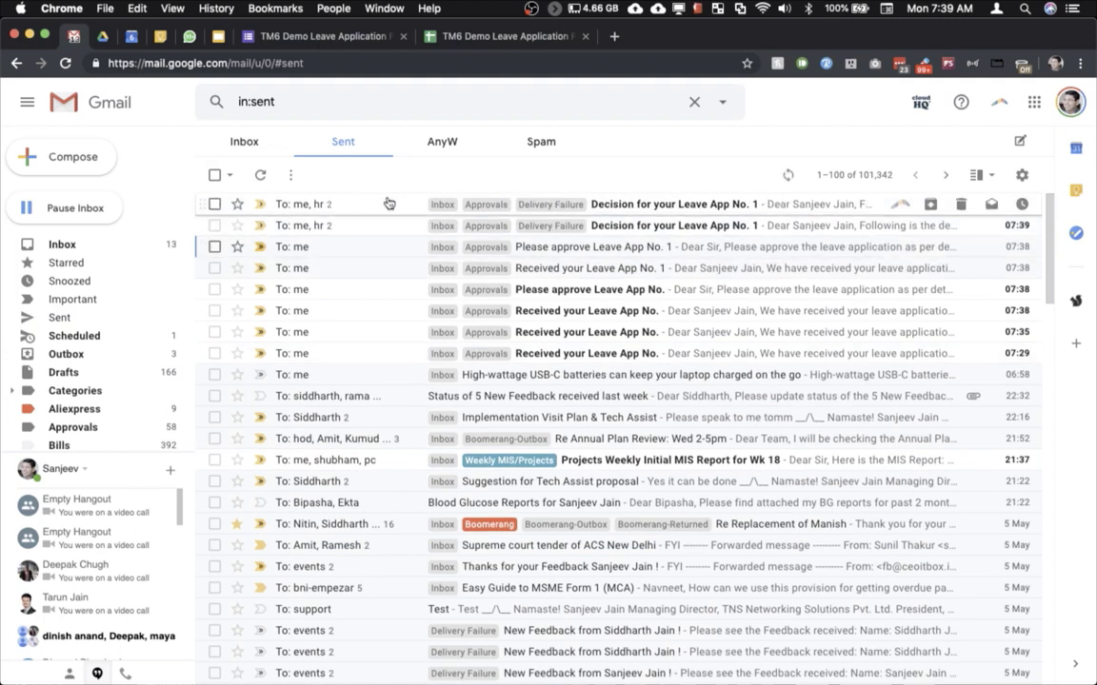
left_click(385, 211)
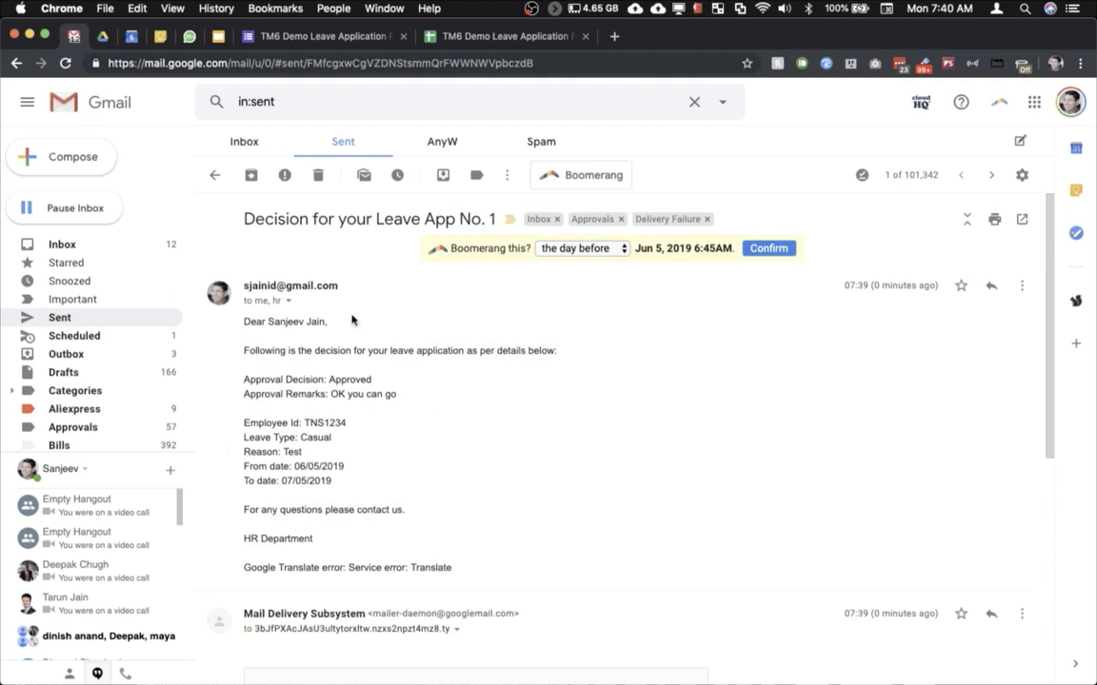
left_click(489, 46)
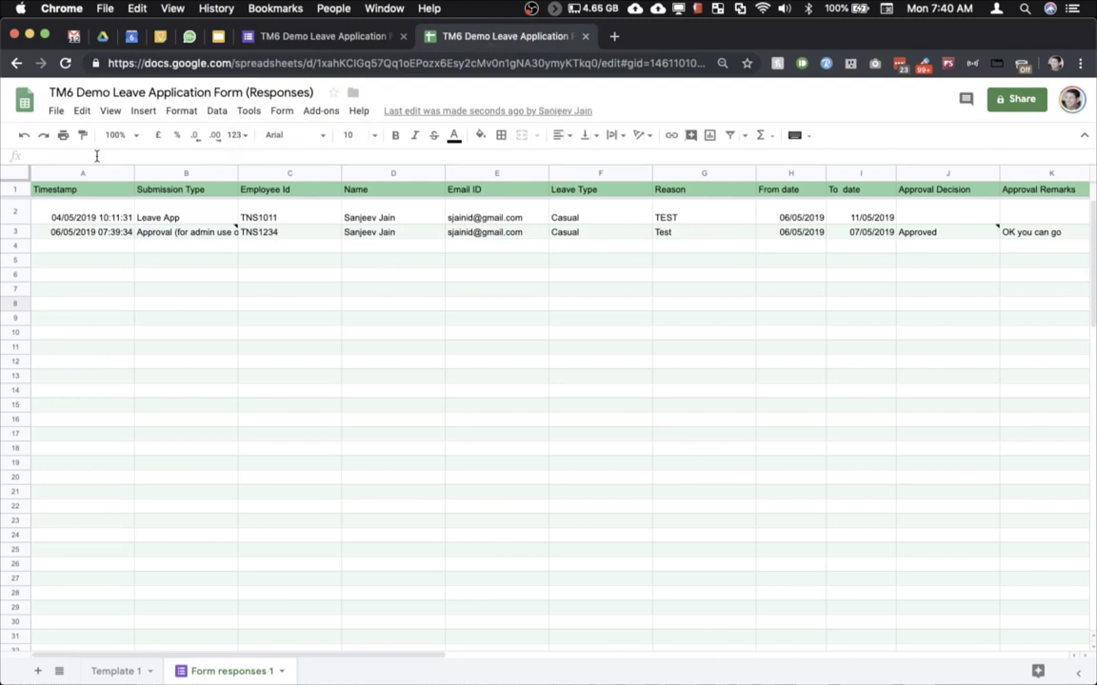
left_click(57, 110)
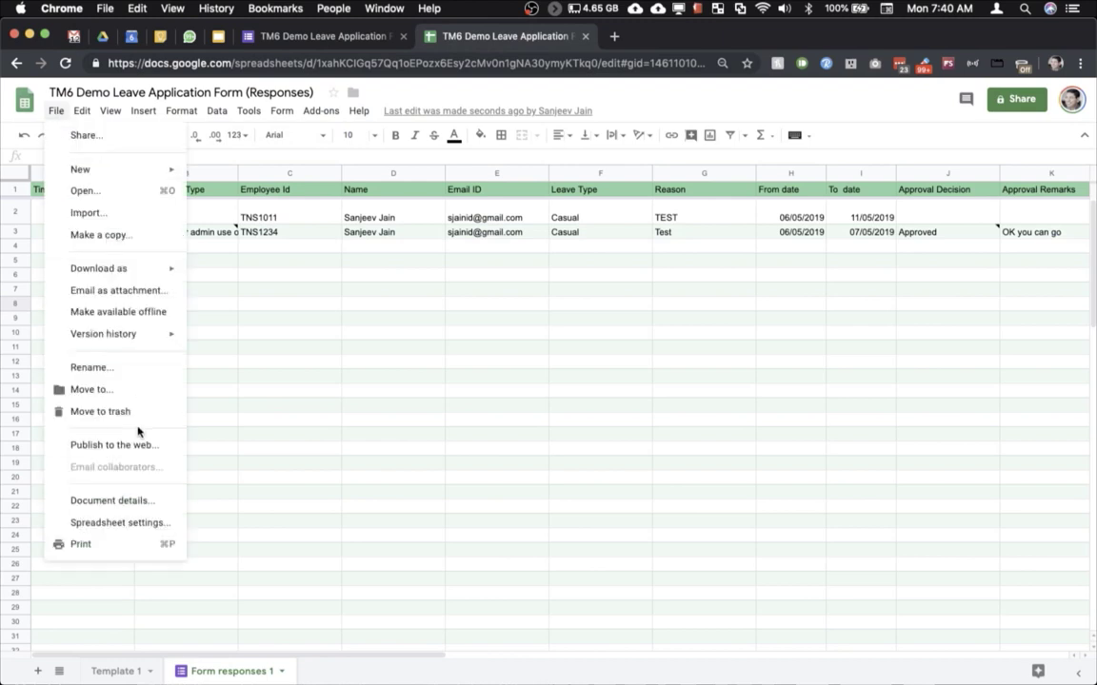
left_click(117, 524)
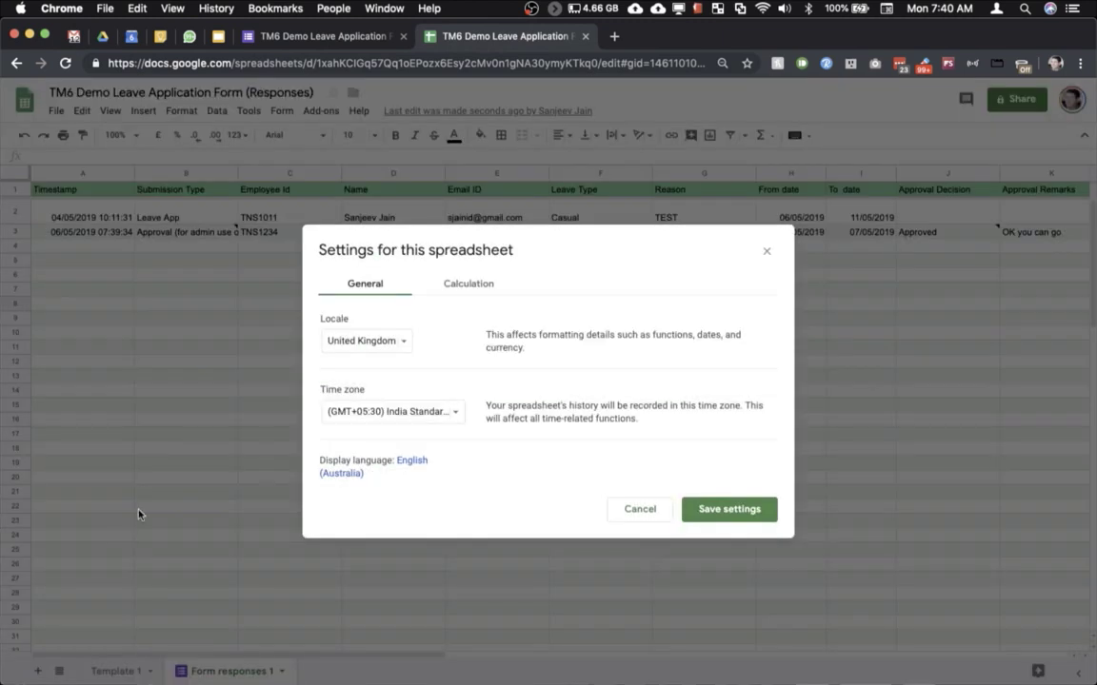
left_click(411, 412)
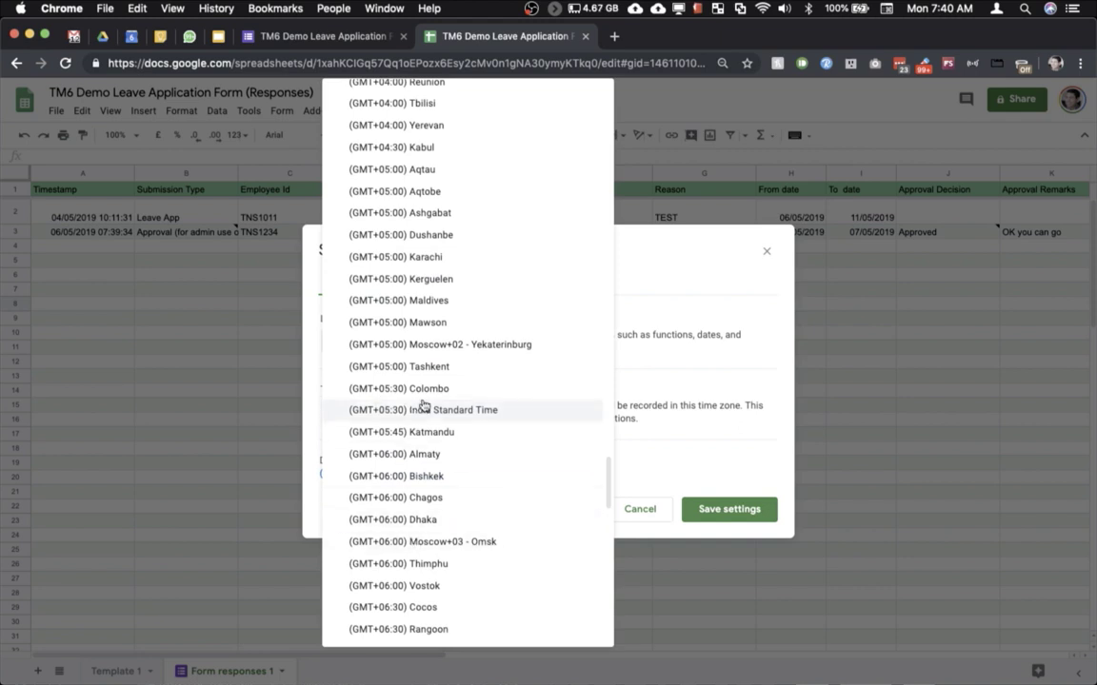
left_click(422, 409)
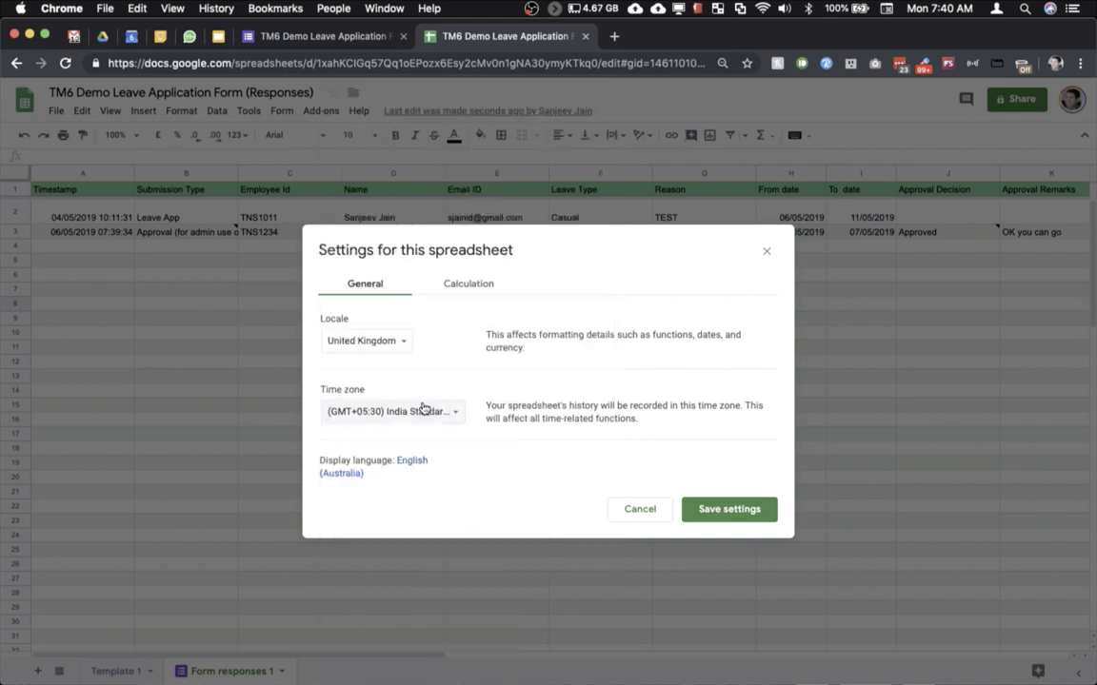
left_click(639, 514)
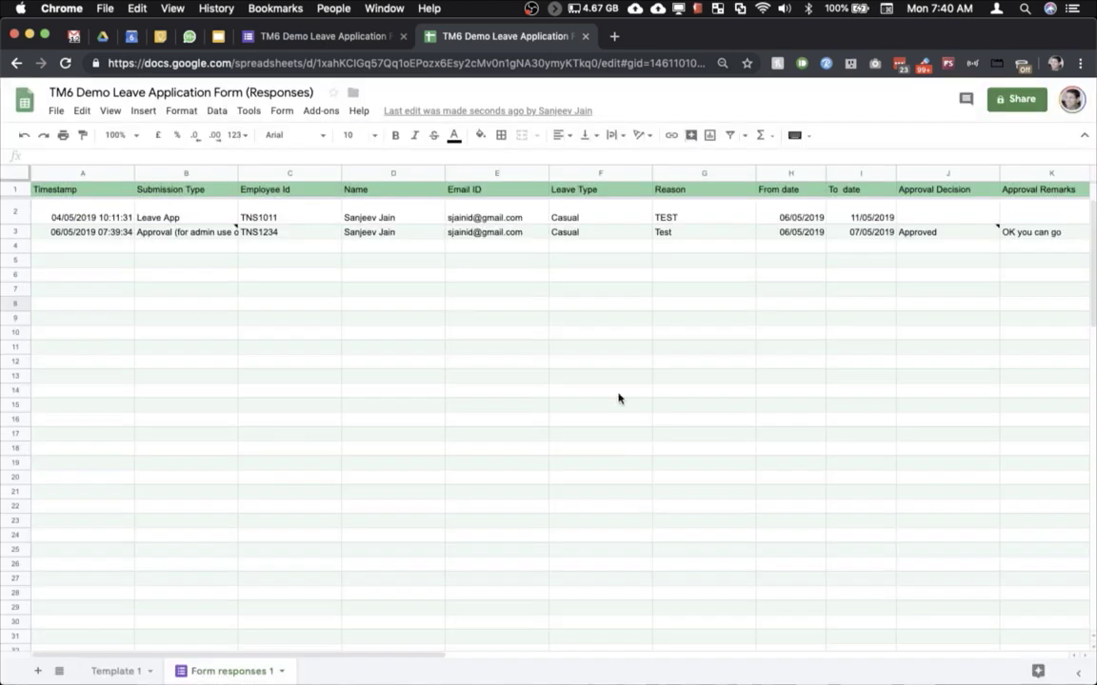
left_click(613, 38)
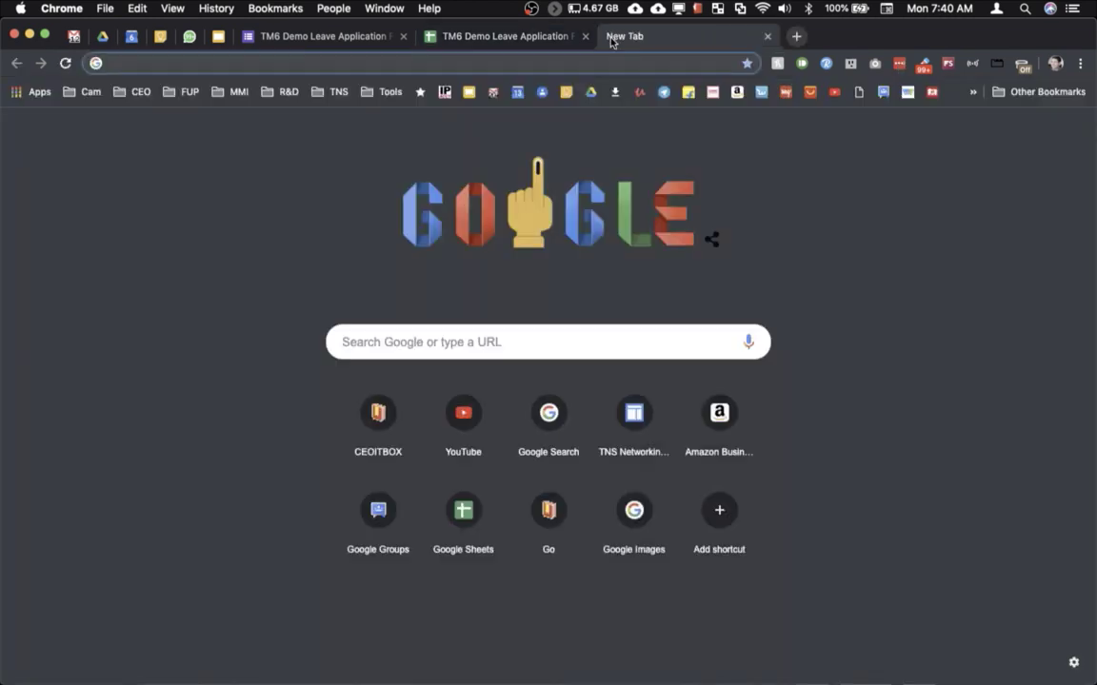
type("www.ceoitbox.com")
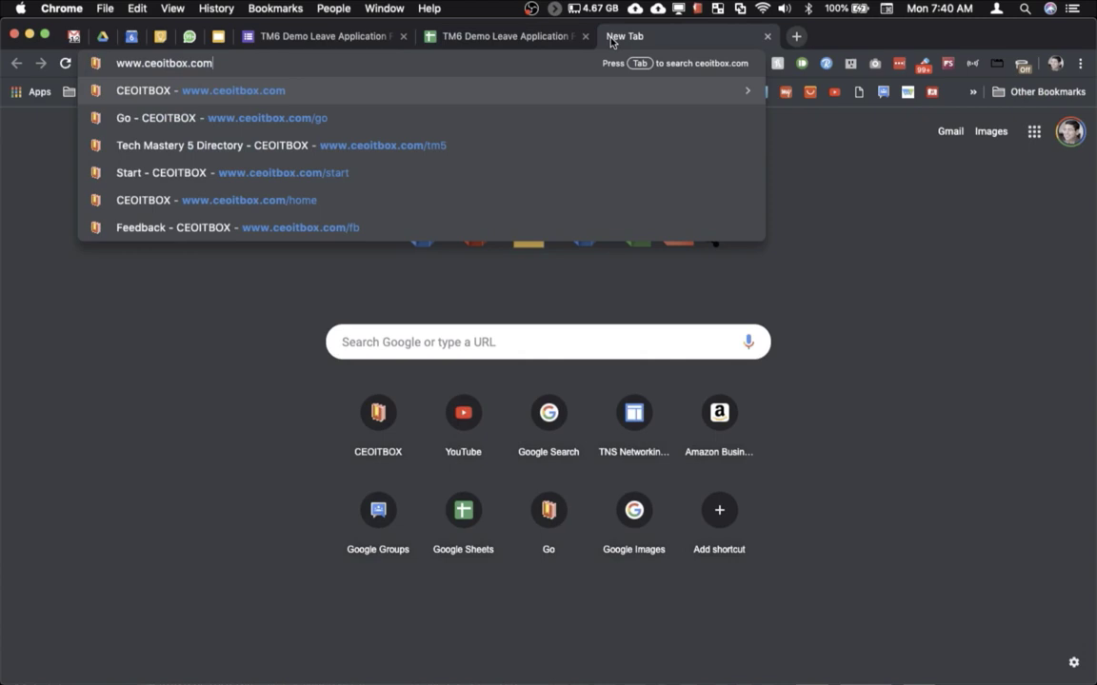
key("Return")
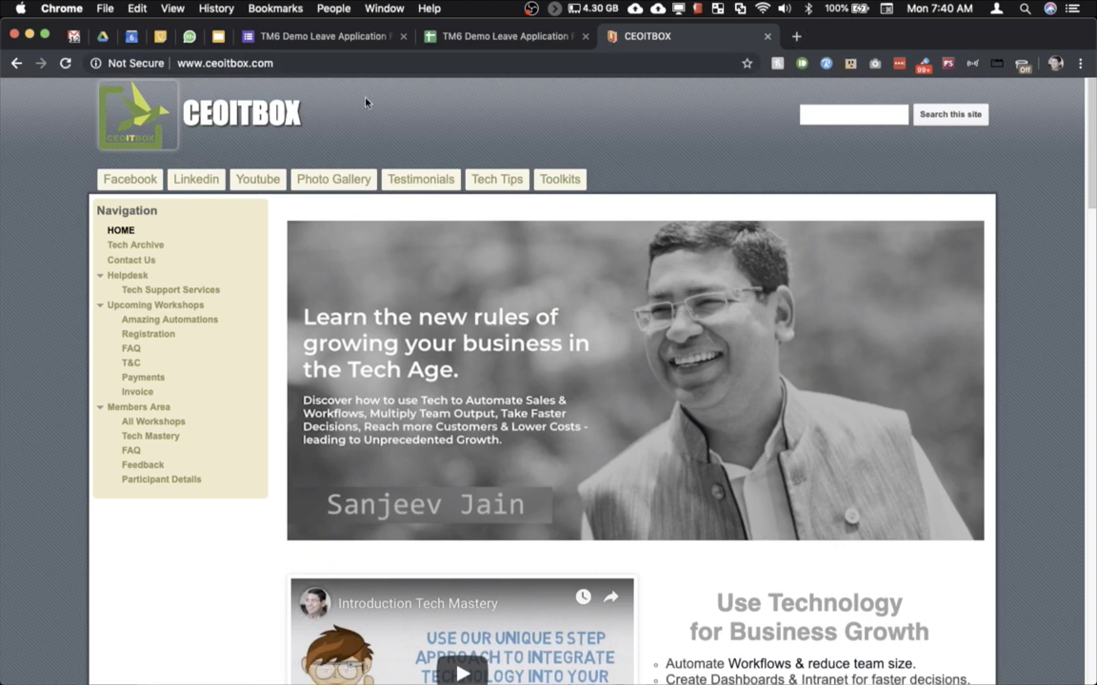
left_click(174, 307)
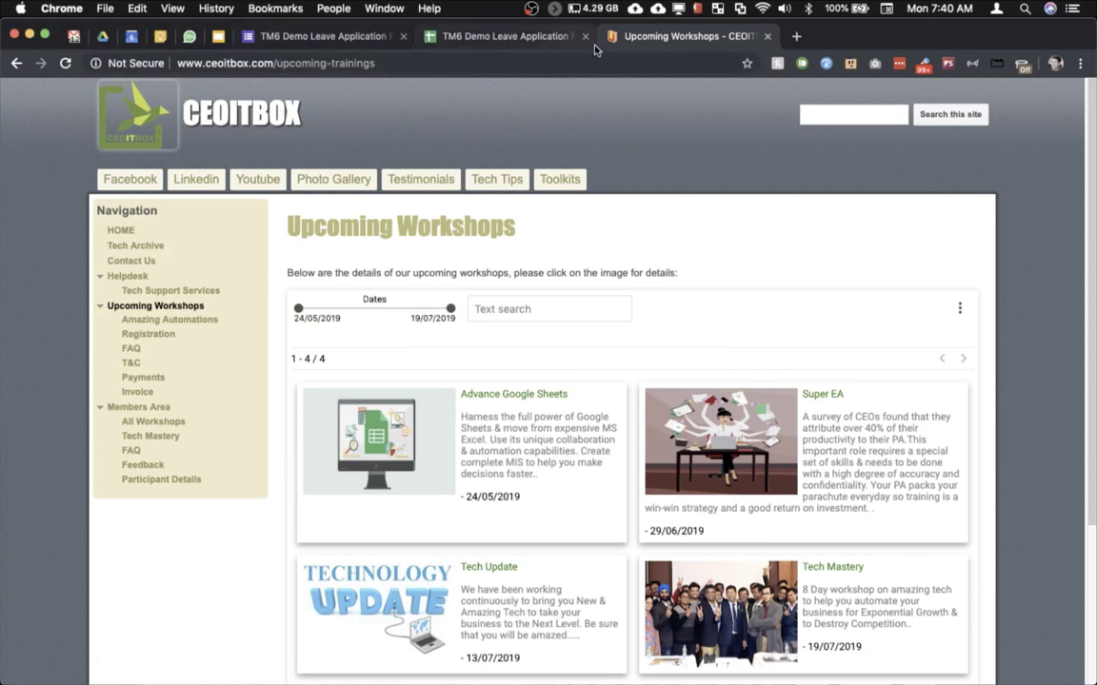
left_click(533, 10)
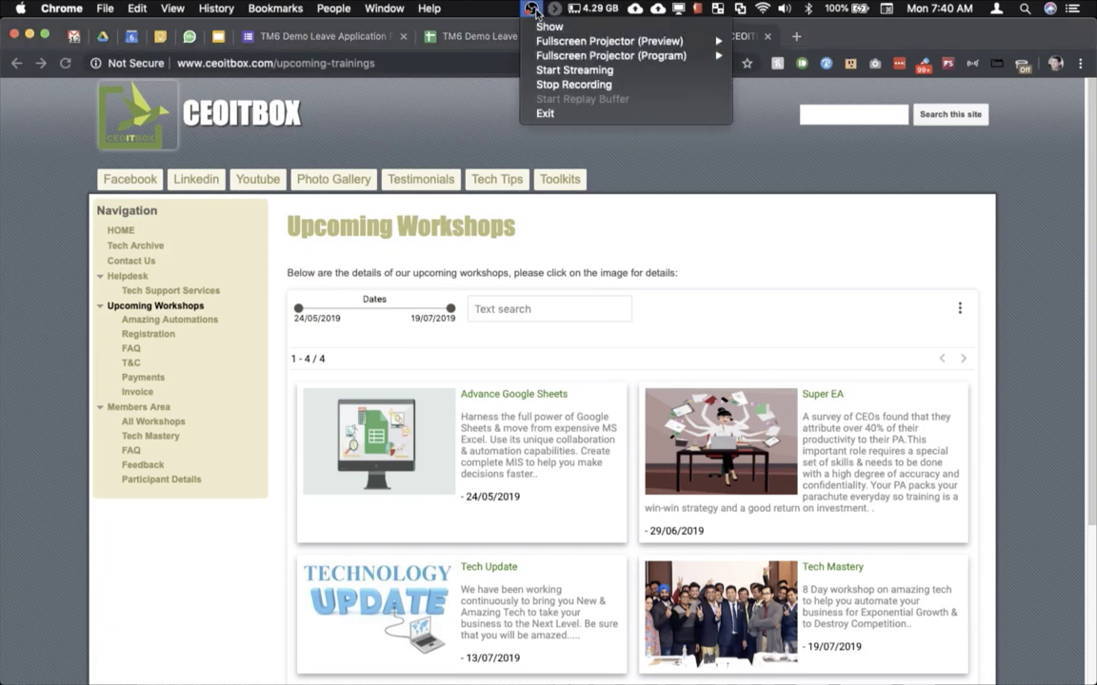
left_click(546, 84)
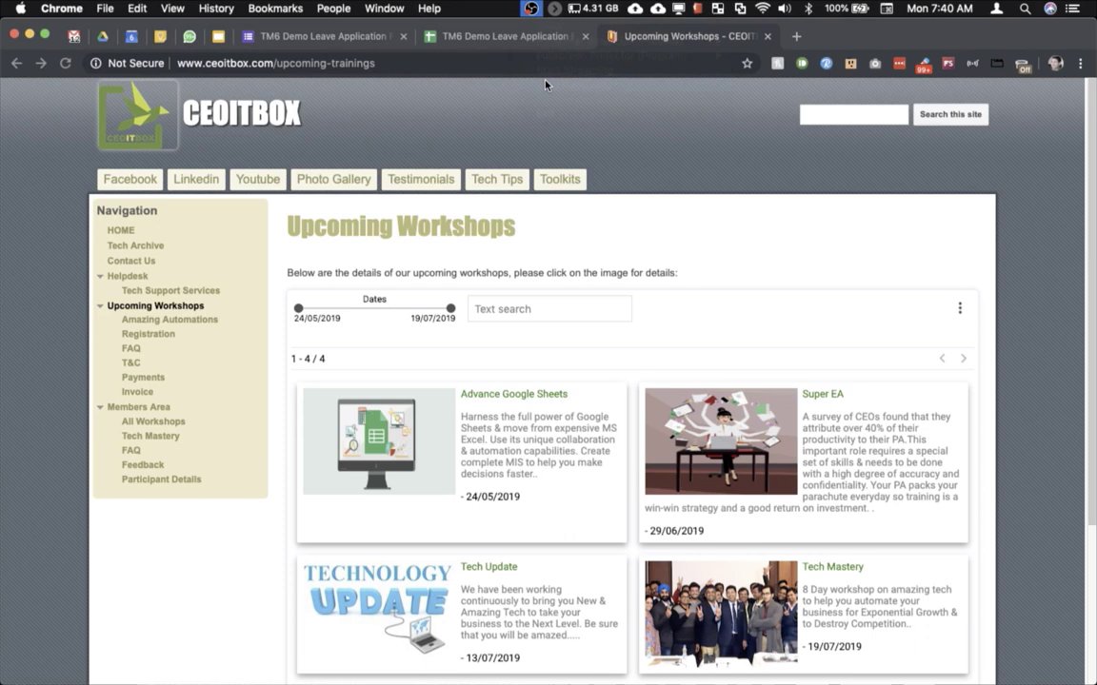